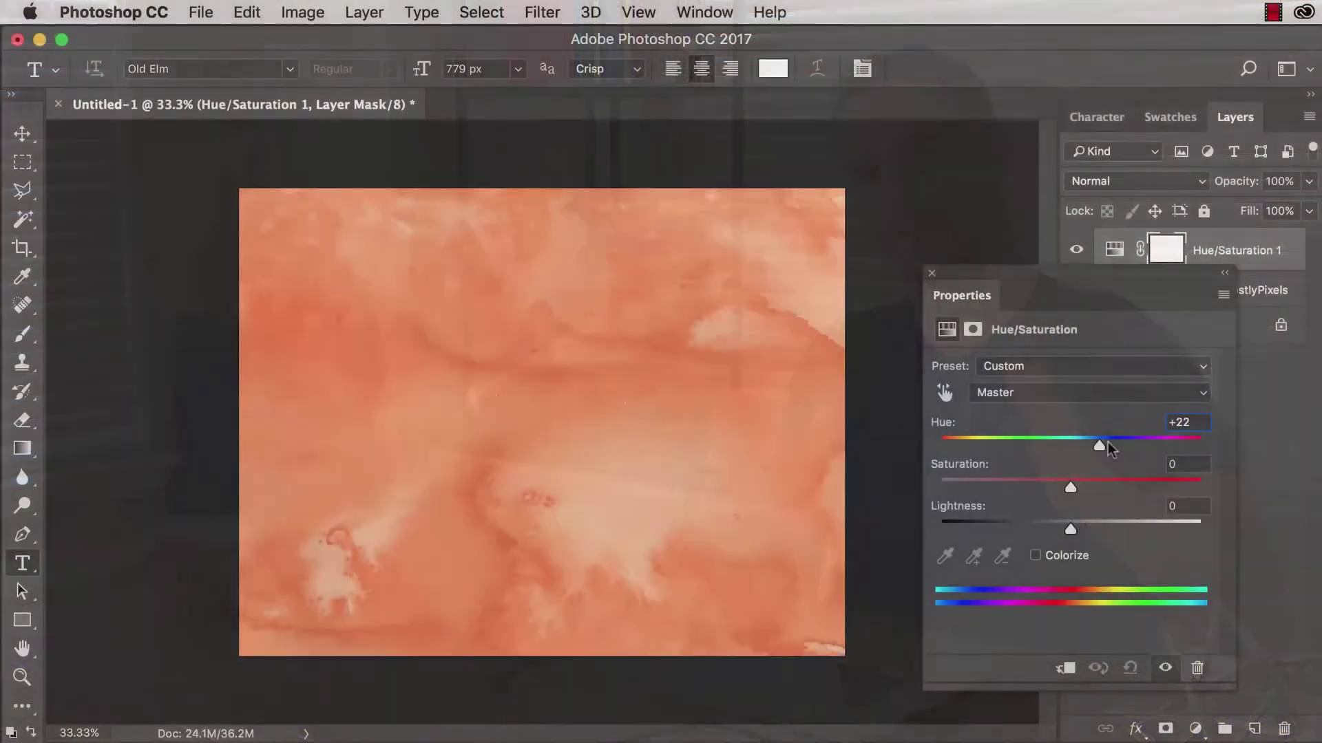
Bring up the New Document dialog with the Untitled-1 preset at 1024 × 1024 px, 144 ppi.
drag(1109, 449, 957, 448)
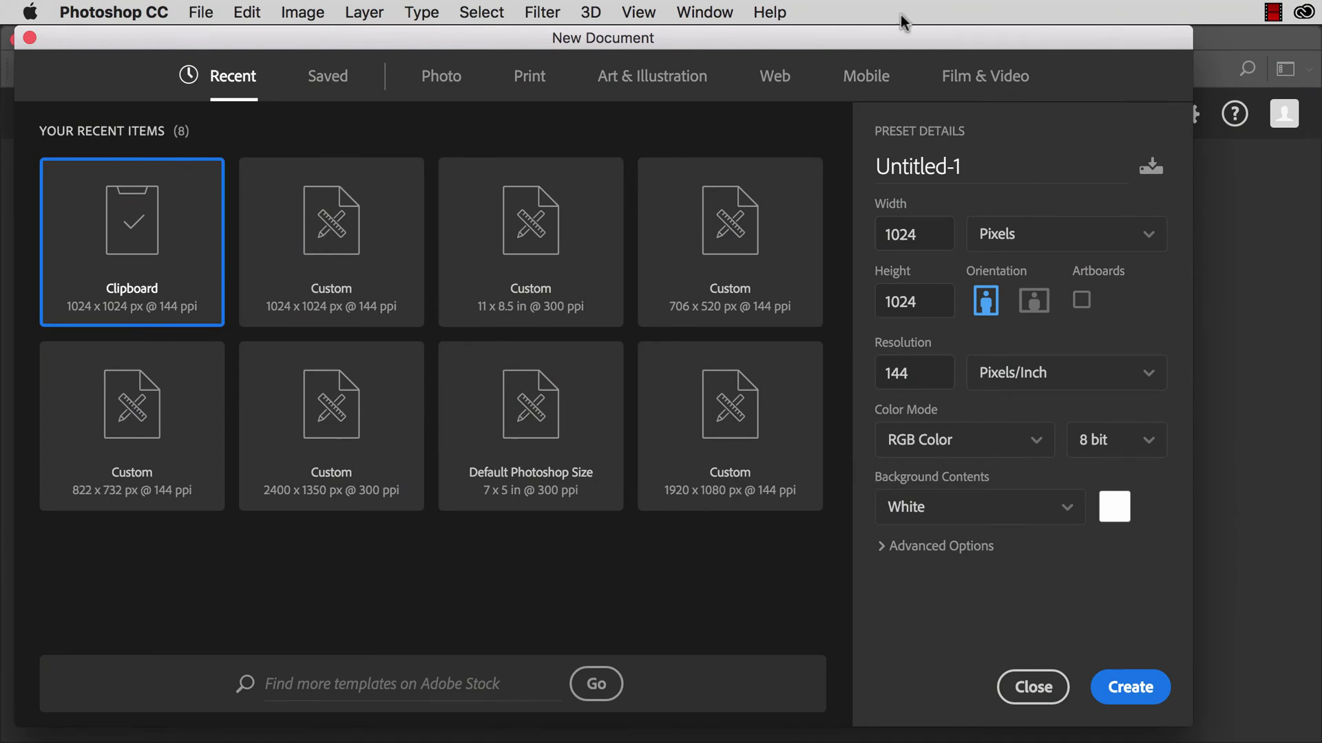
Create a blank landscape Letter document, 11 × 8.5 inches at 300 ppi, from the Print presets.
click(534, 72)
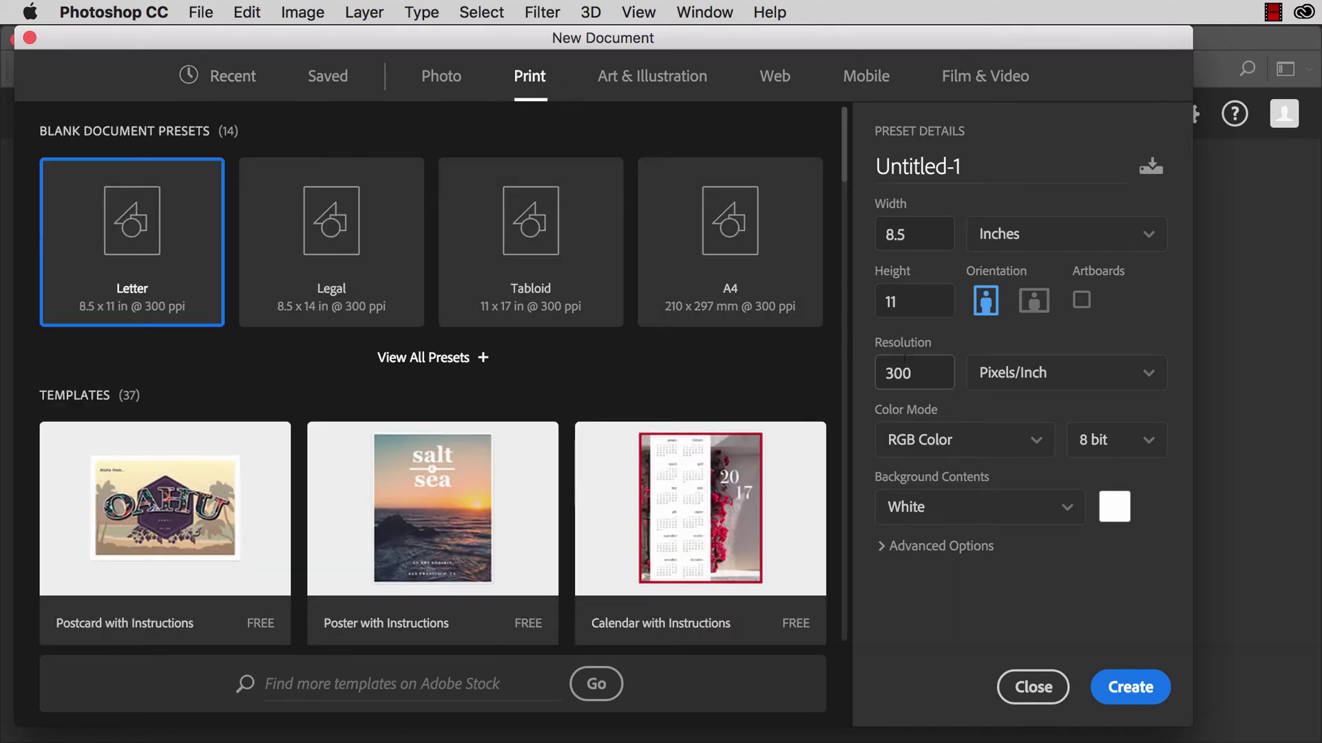
click(1046, 313)
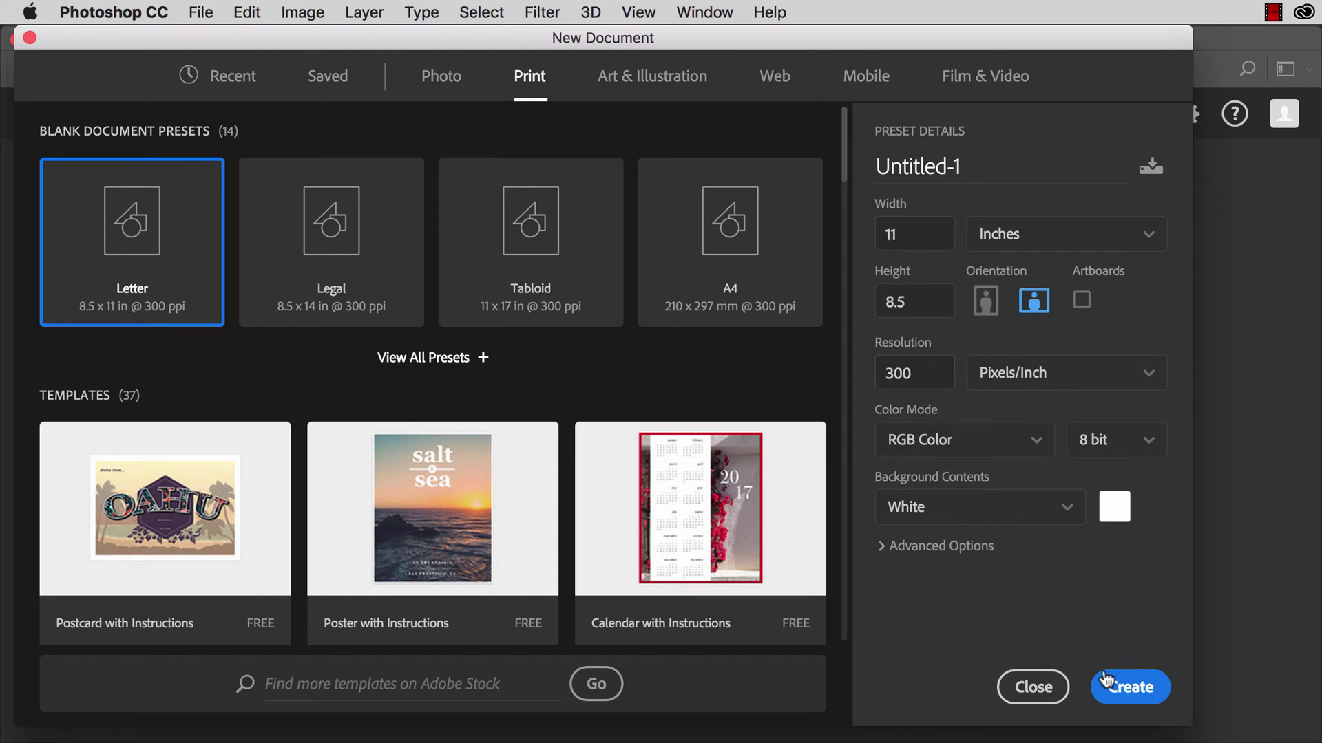
click(1134, 697)
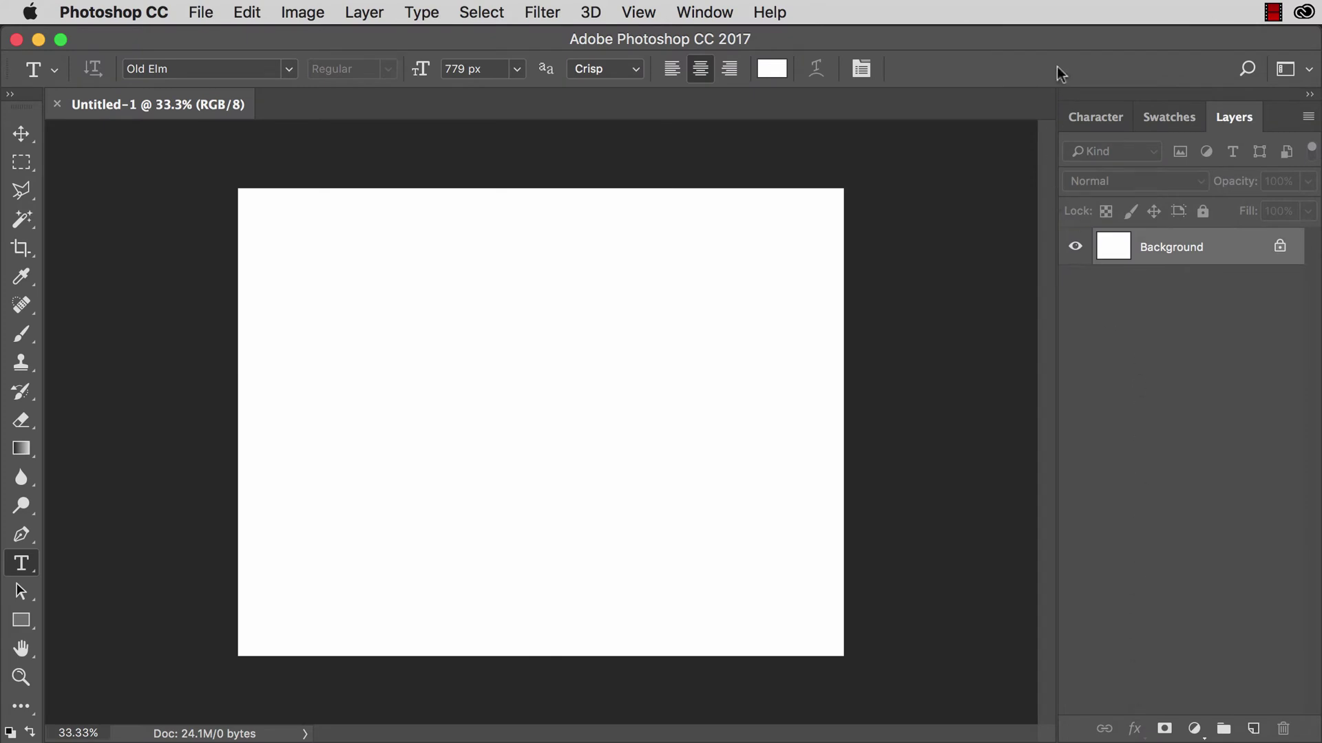
Place the Watercolor-byGhostlyPixels image from the desktop and scale it to 15.50% to cover the page.
drag(1063, 32, 889, 7)
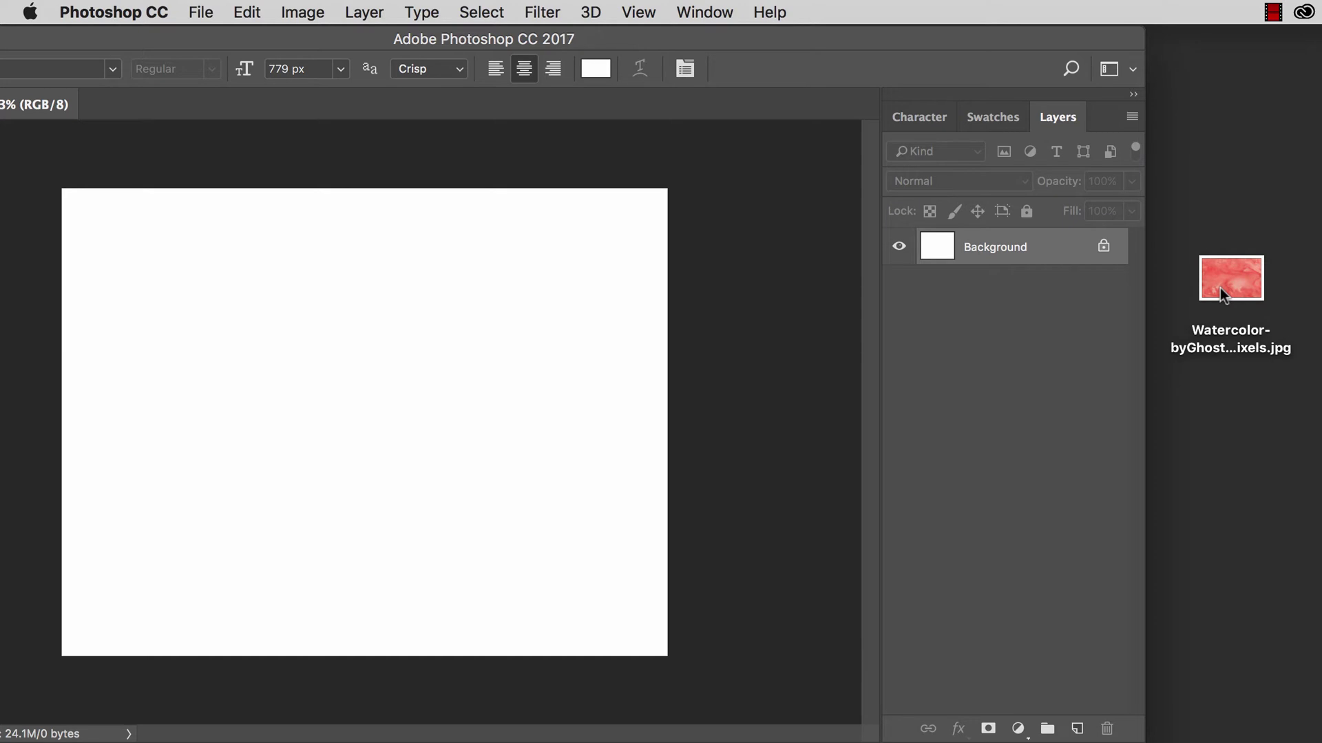
drag(1220, 288, 497, 344)
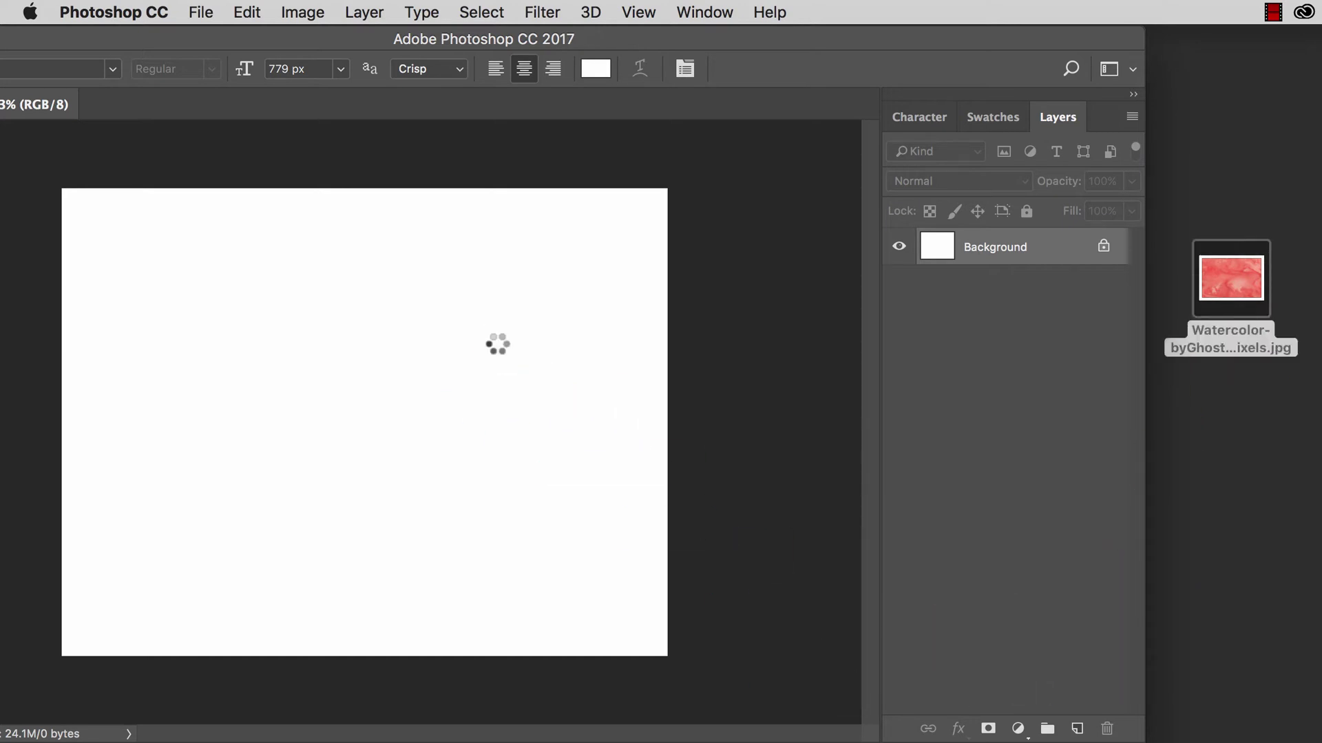
drag(712, 34, 883, 27)
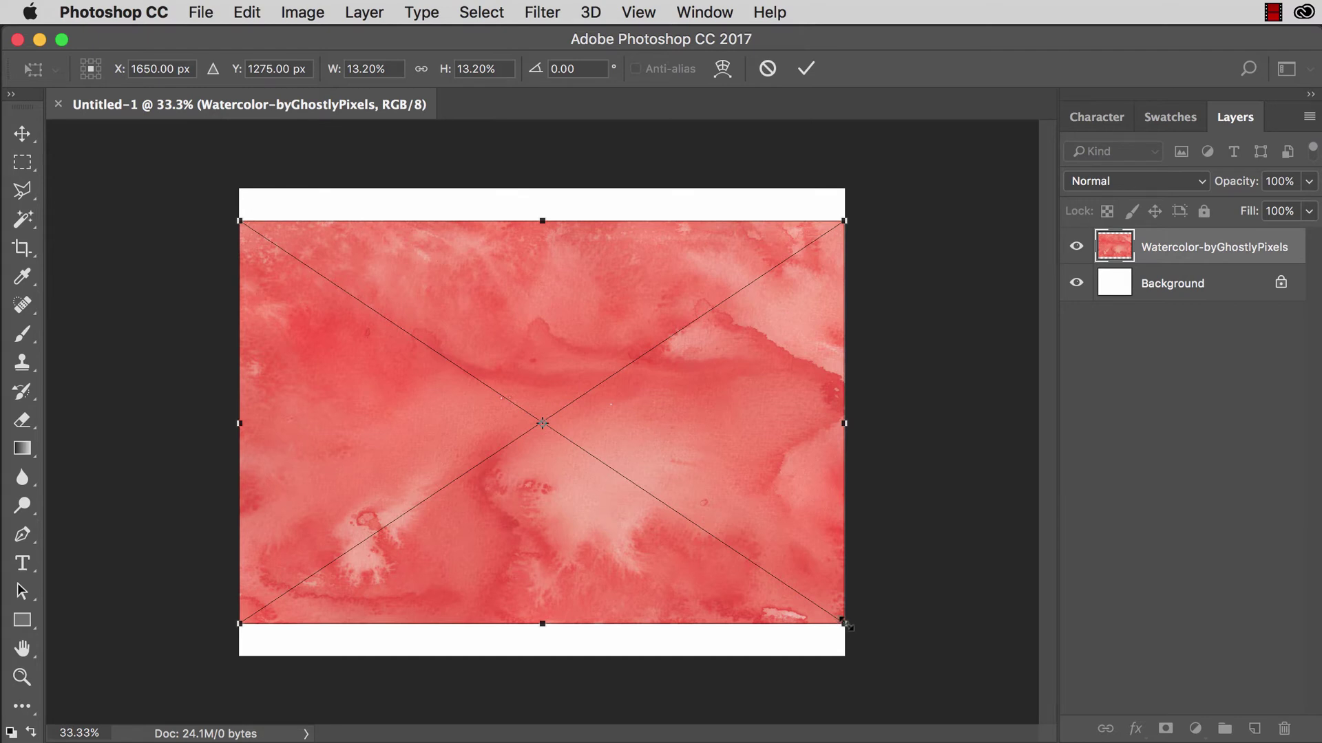
drag(844, 623, 898, 660)
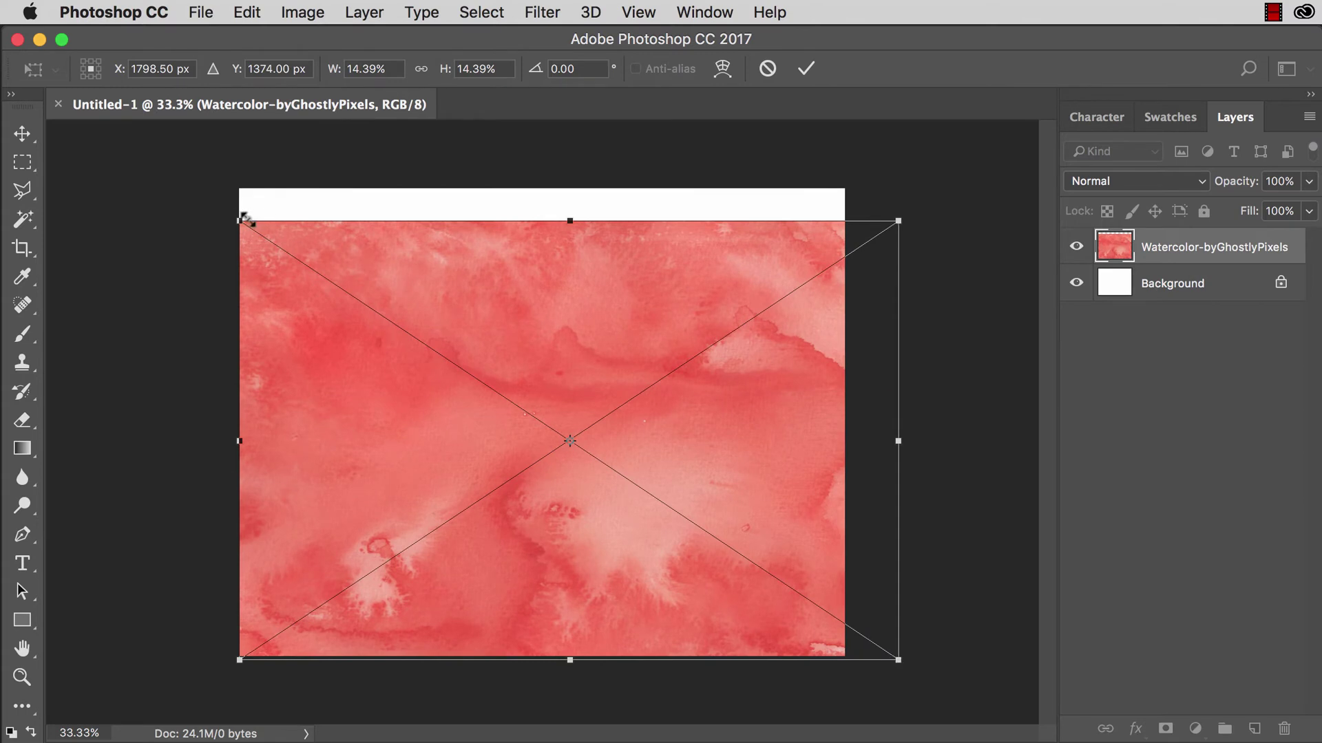
drag(241, 221, 188, 188)
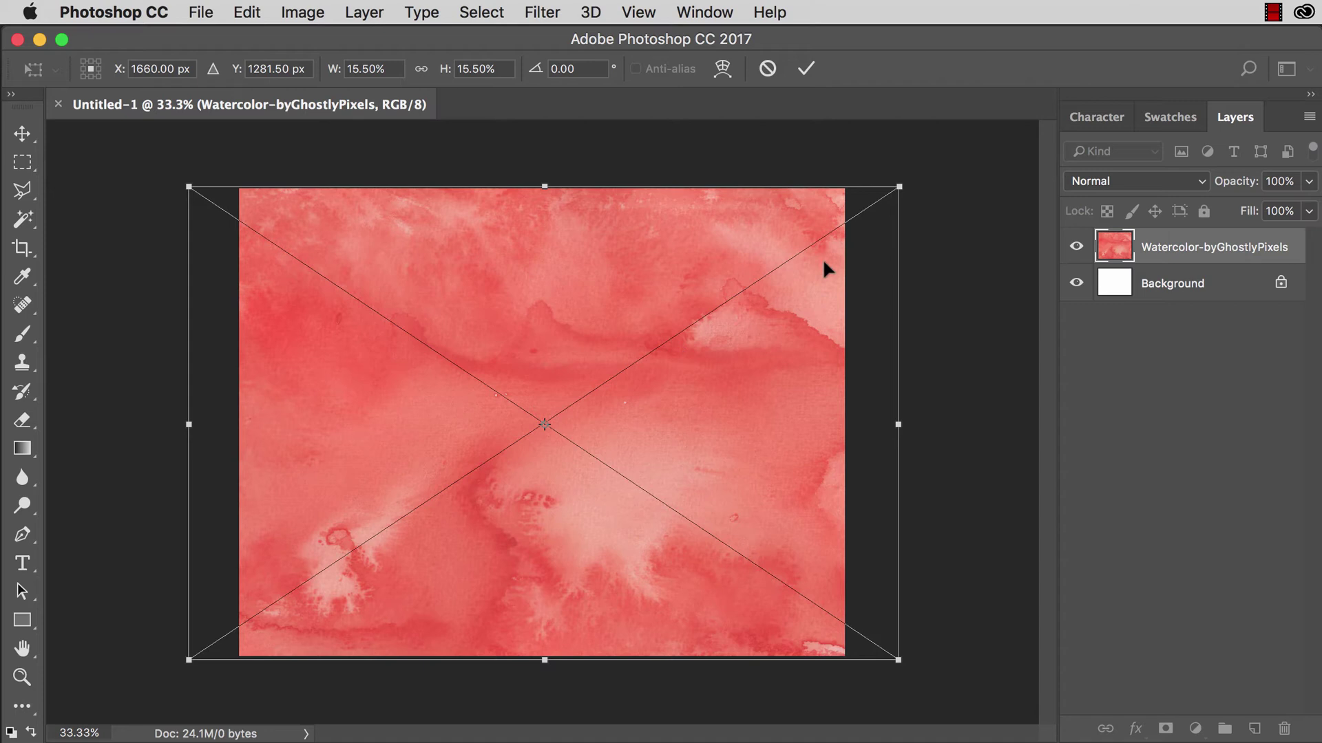
click(806, 76)
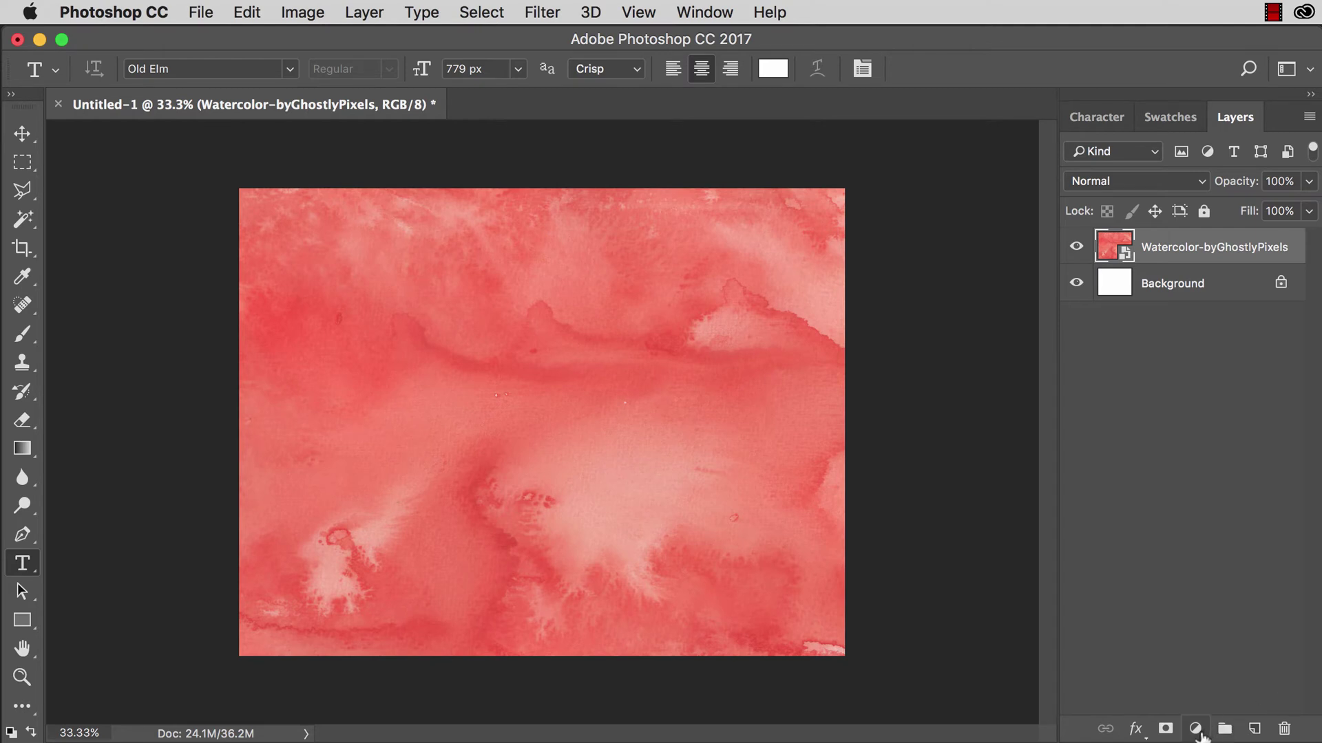
click(1195, 729)
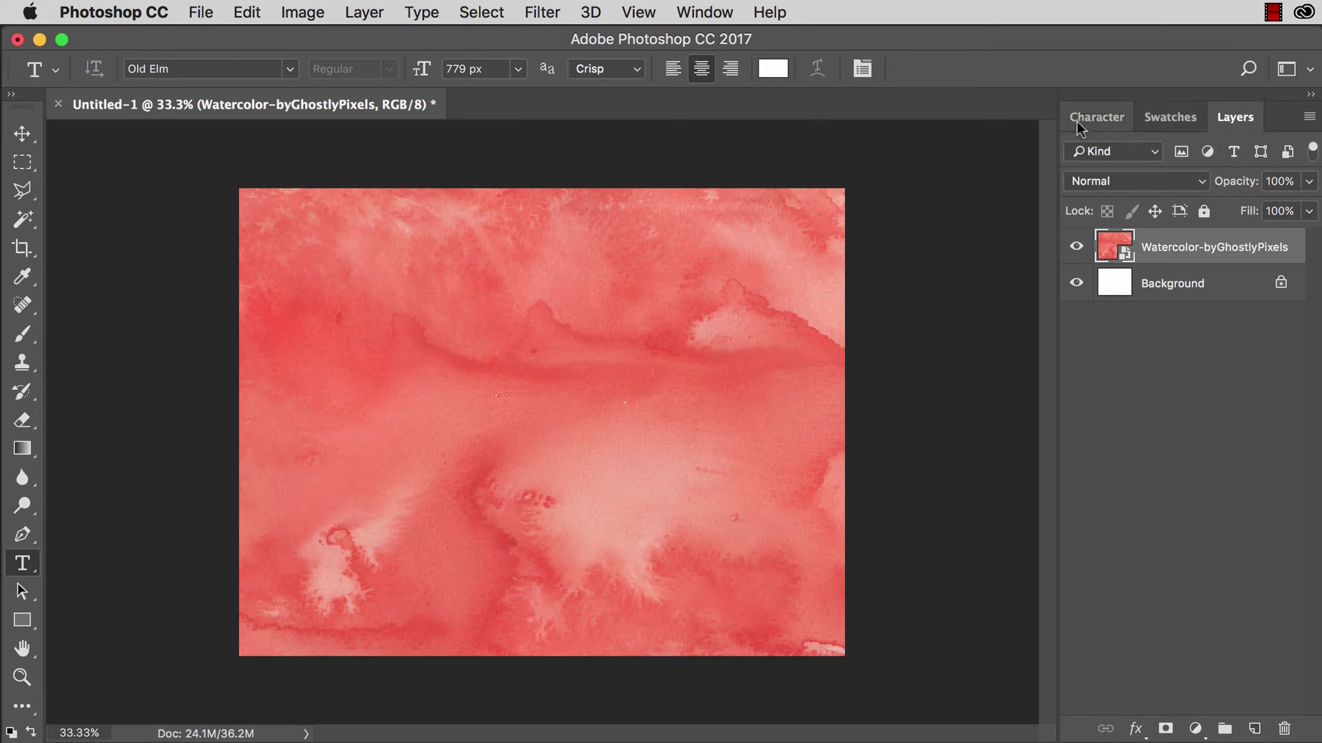
click(703, 8)
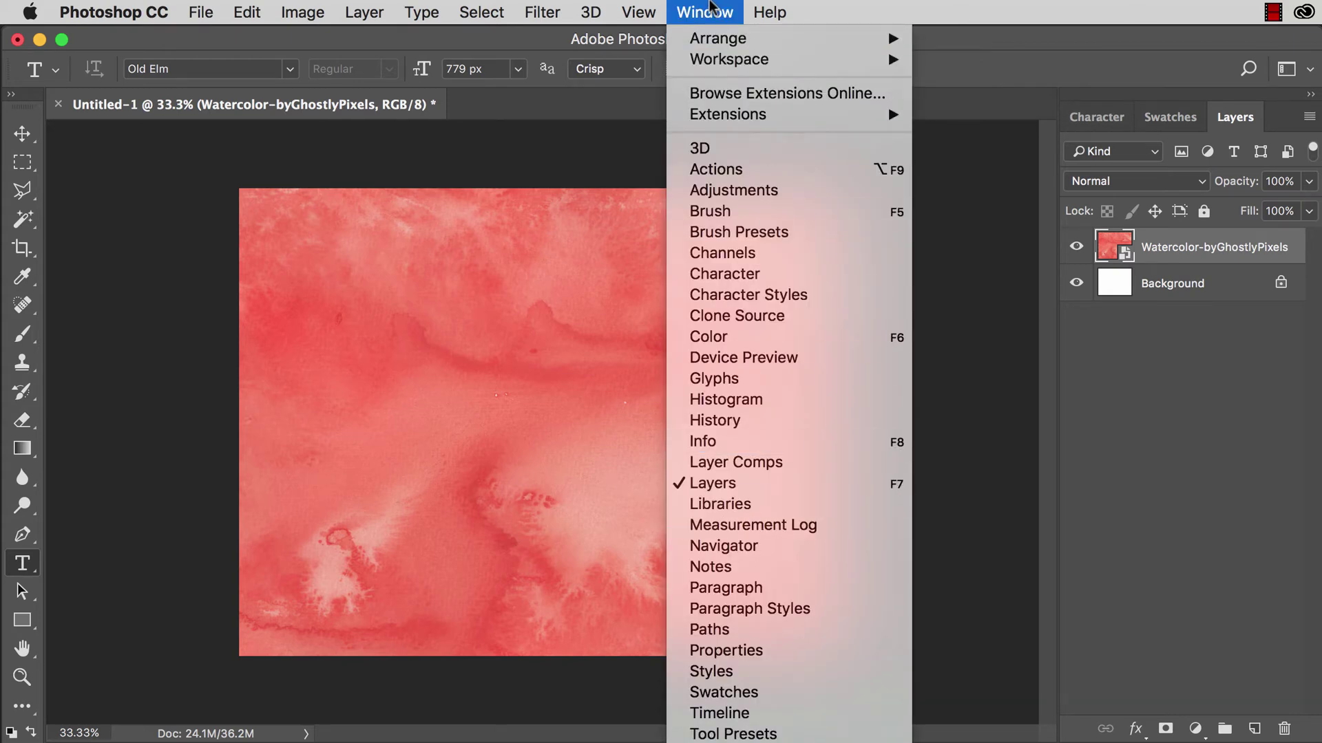
click(709, 6)
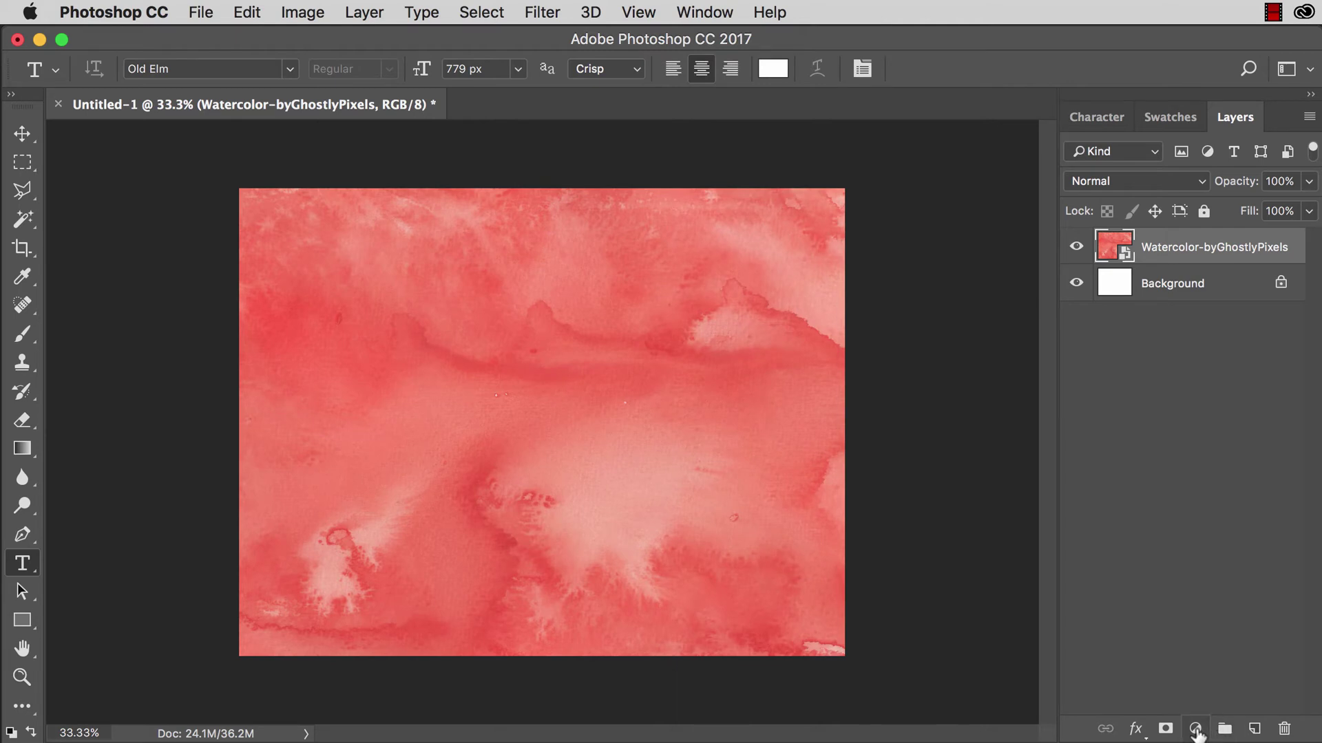
Add a Hue/Saturation adjustment layer with Hue at -149 to turn the red watercolor blue.
click(1196, 730)
click(1198, 740)
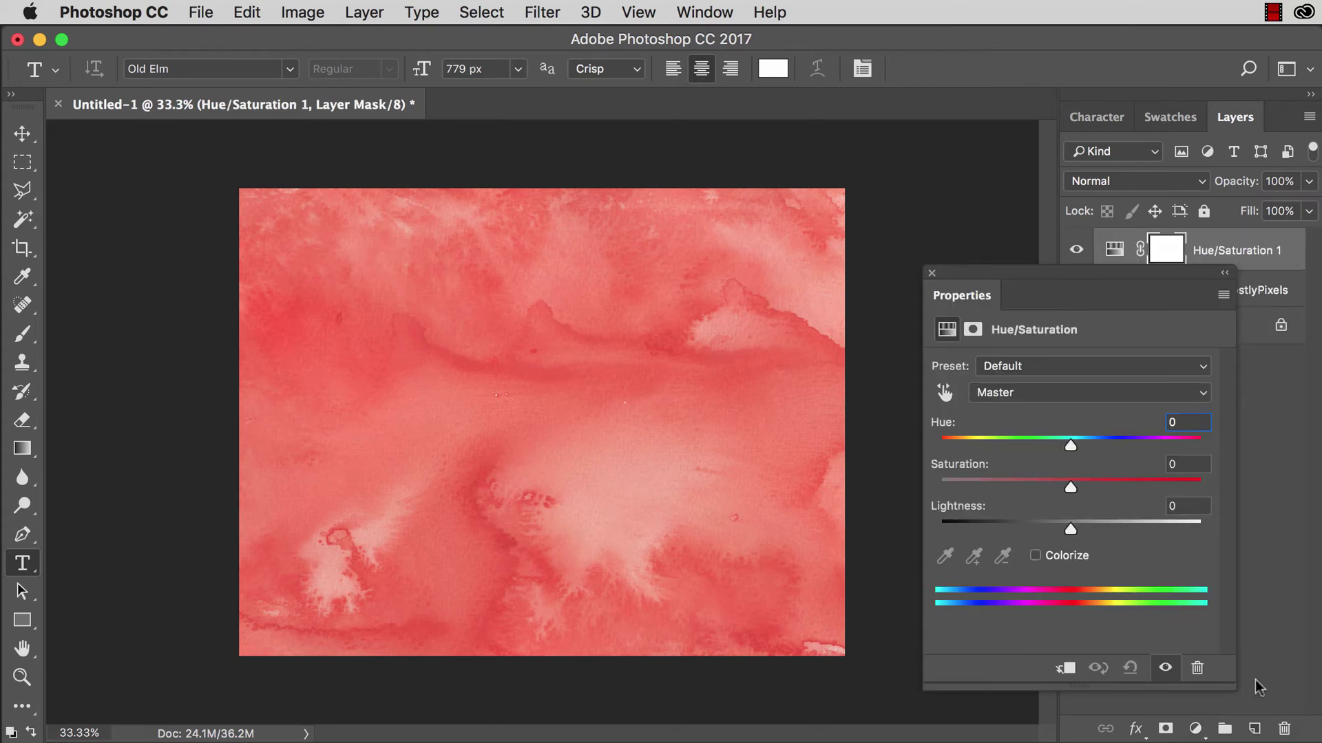
drag(1071, 445, 957, 447)
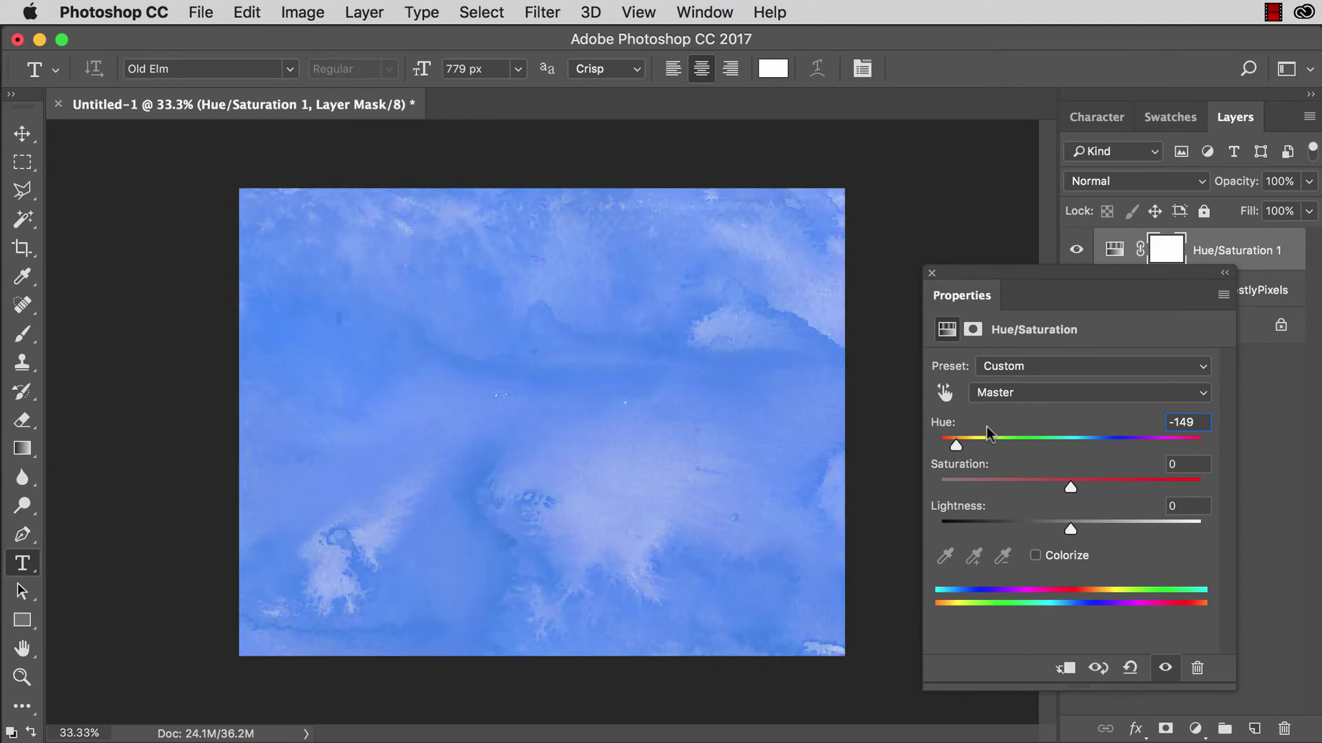
click(931, 274)
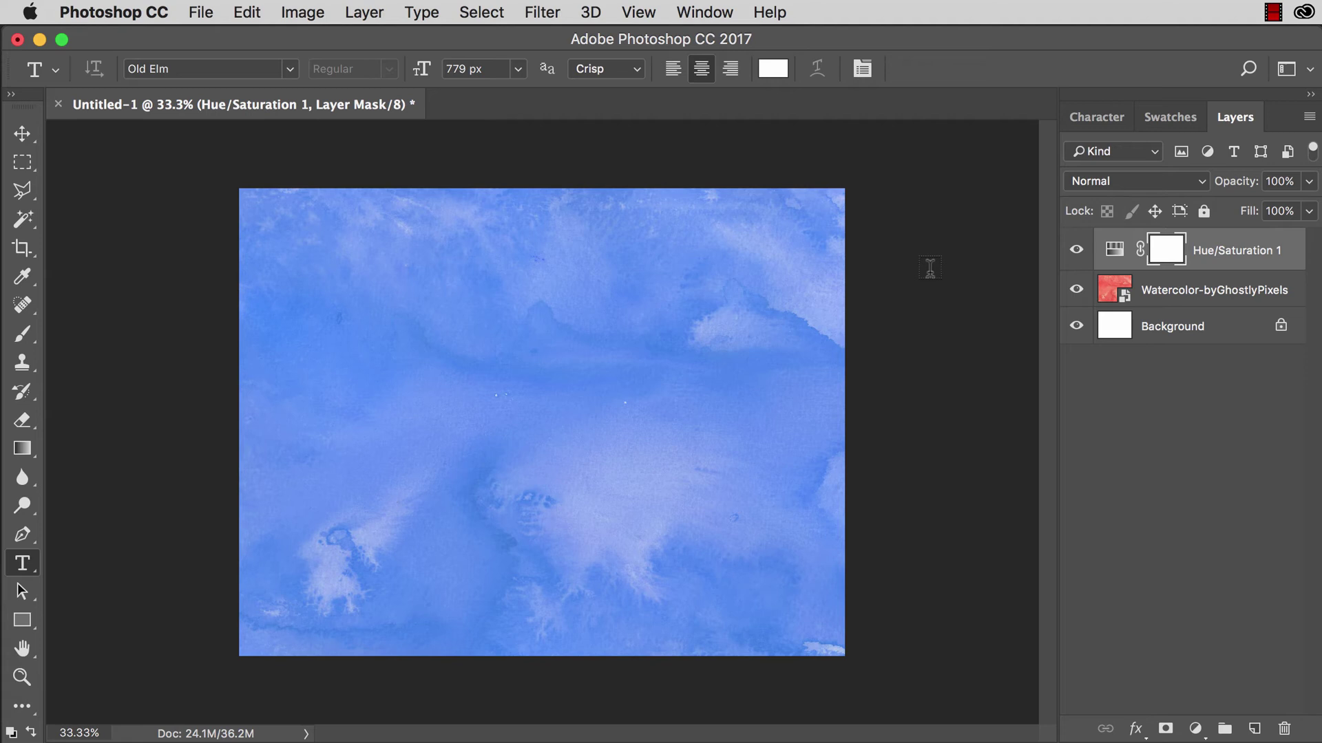
Switch to the Brush tool and move the teal swatch ahead of white in Swatches.
key(b)
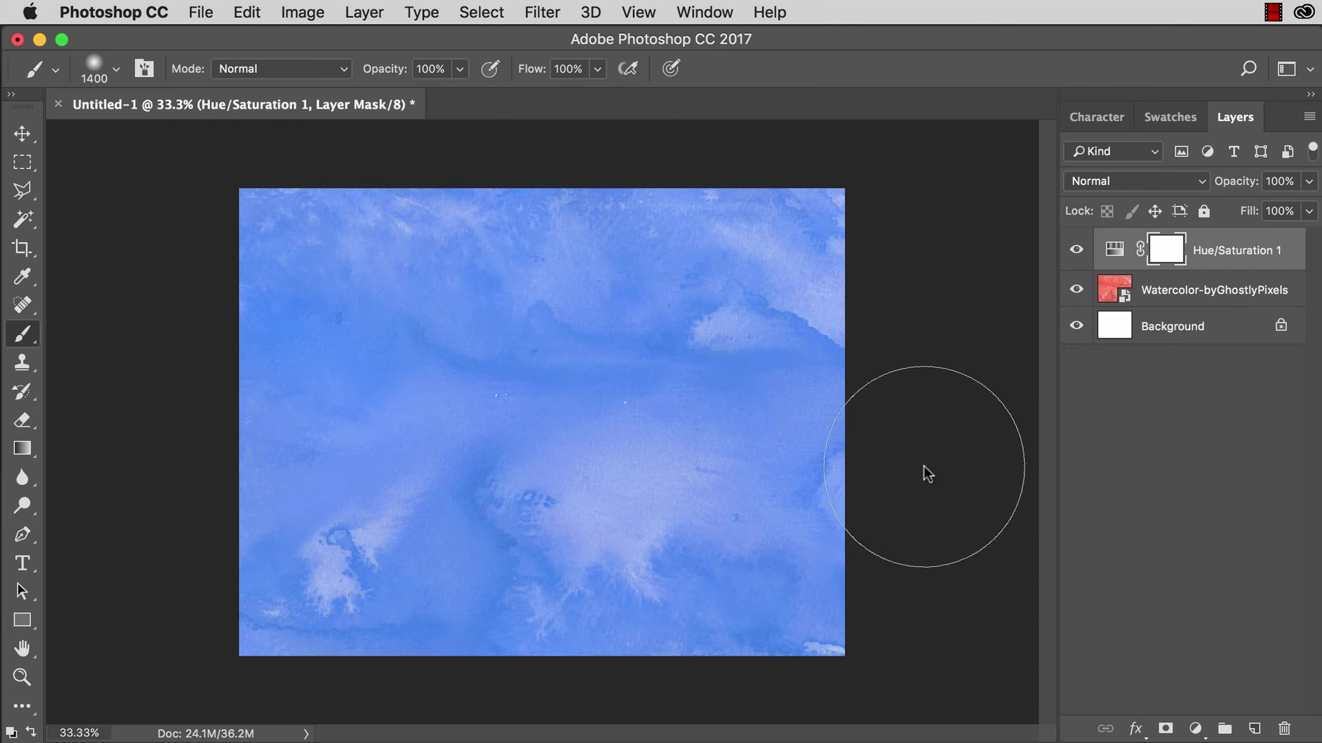
click(1169, 118)
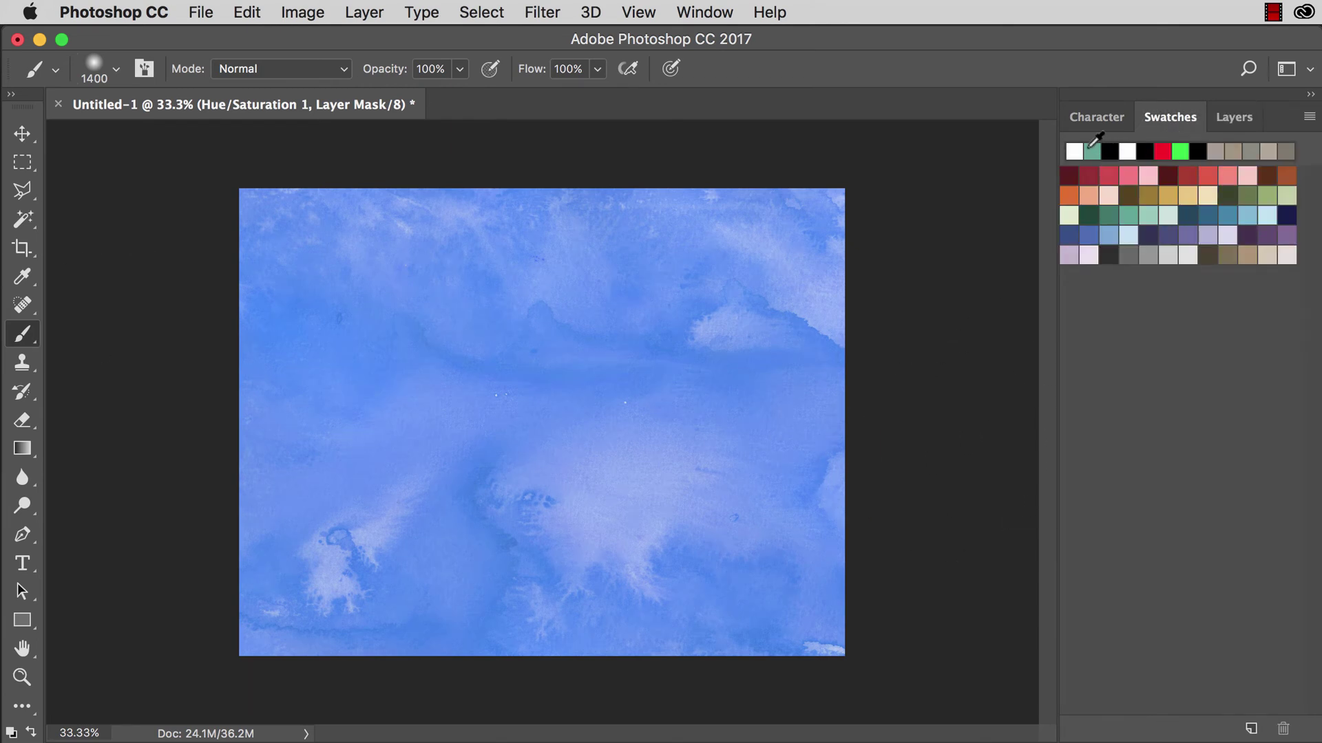
drag(1099, 150, 1073, 150)
click(1234, 117)
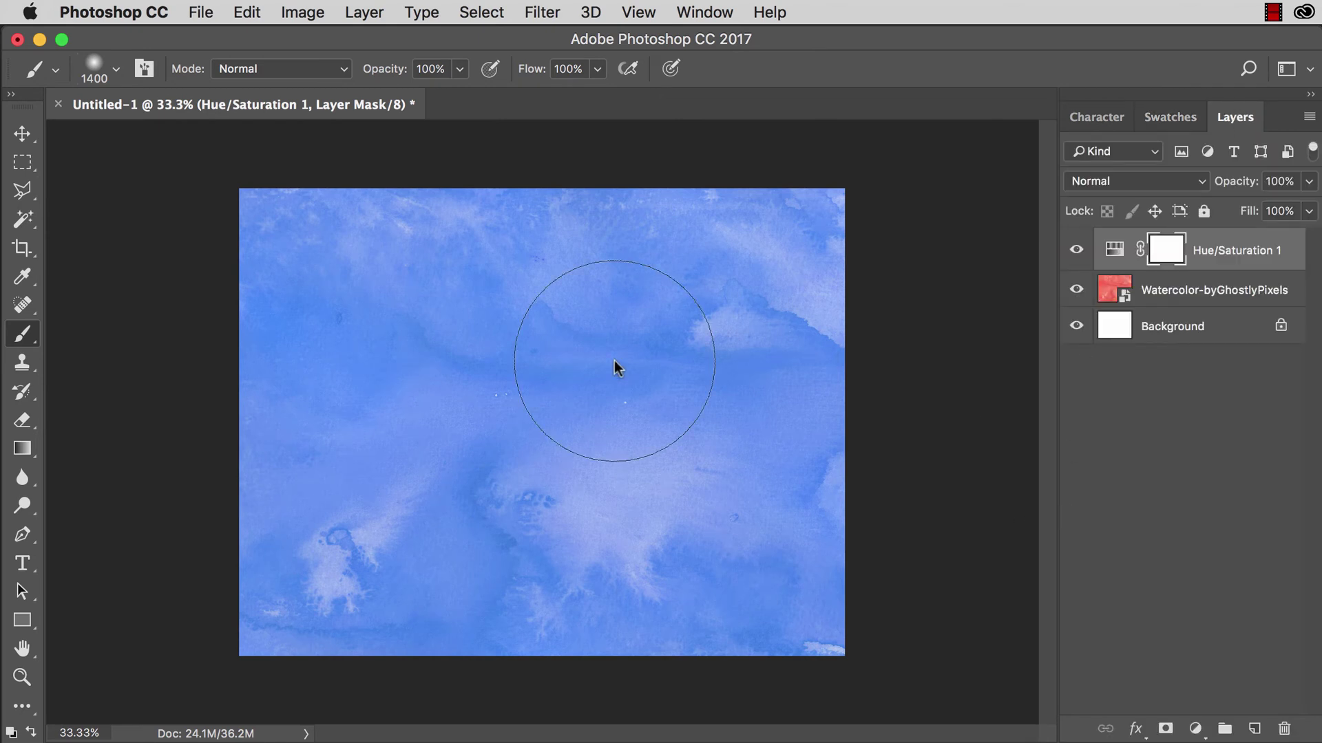
Set the soft brush size to 1300 px.
click(119, 71)
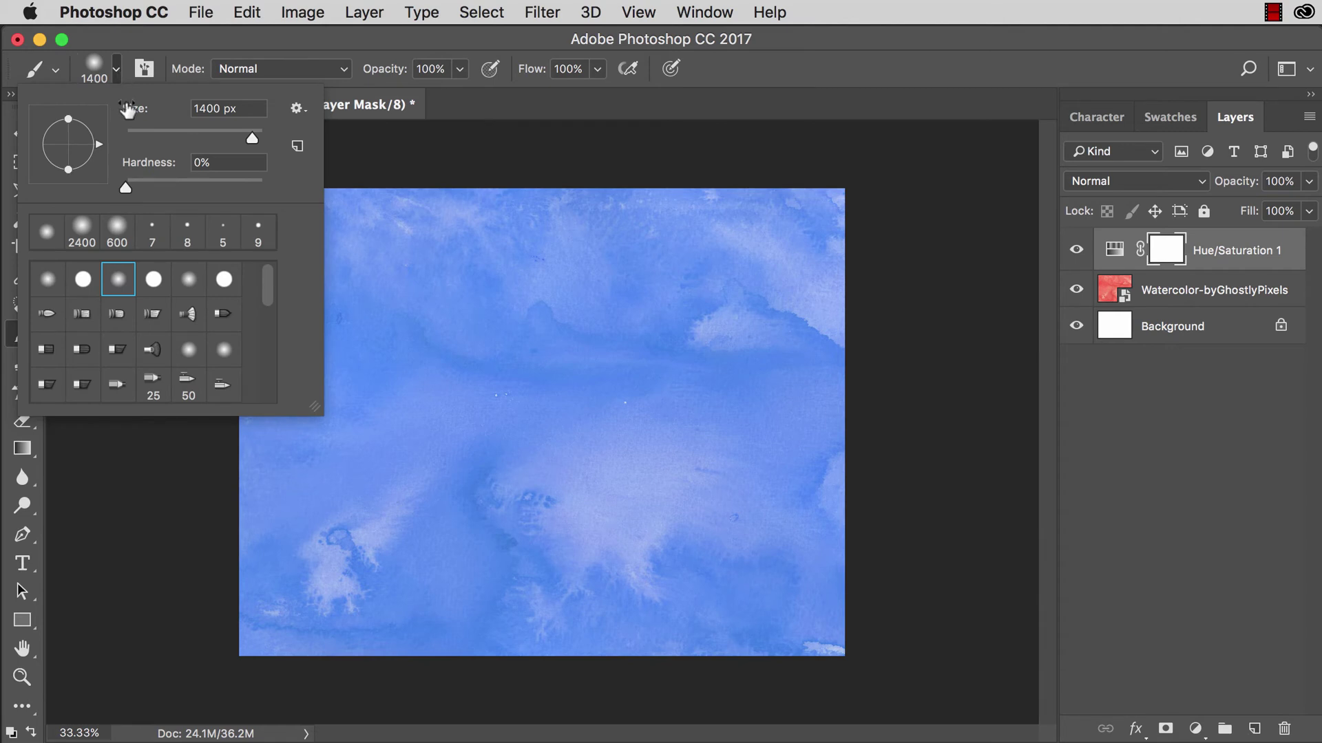
mouse_move(250, 136)
mouse_down()
mouse_move(231, 136)
mouse_move(242, 137)
mouse_up()
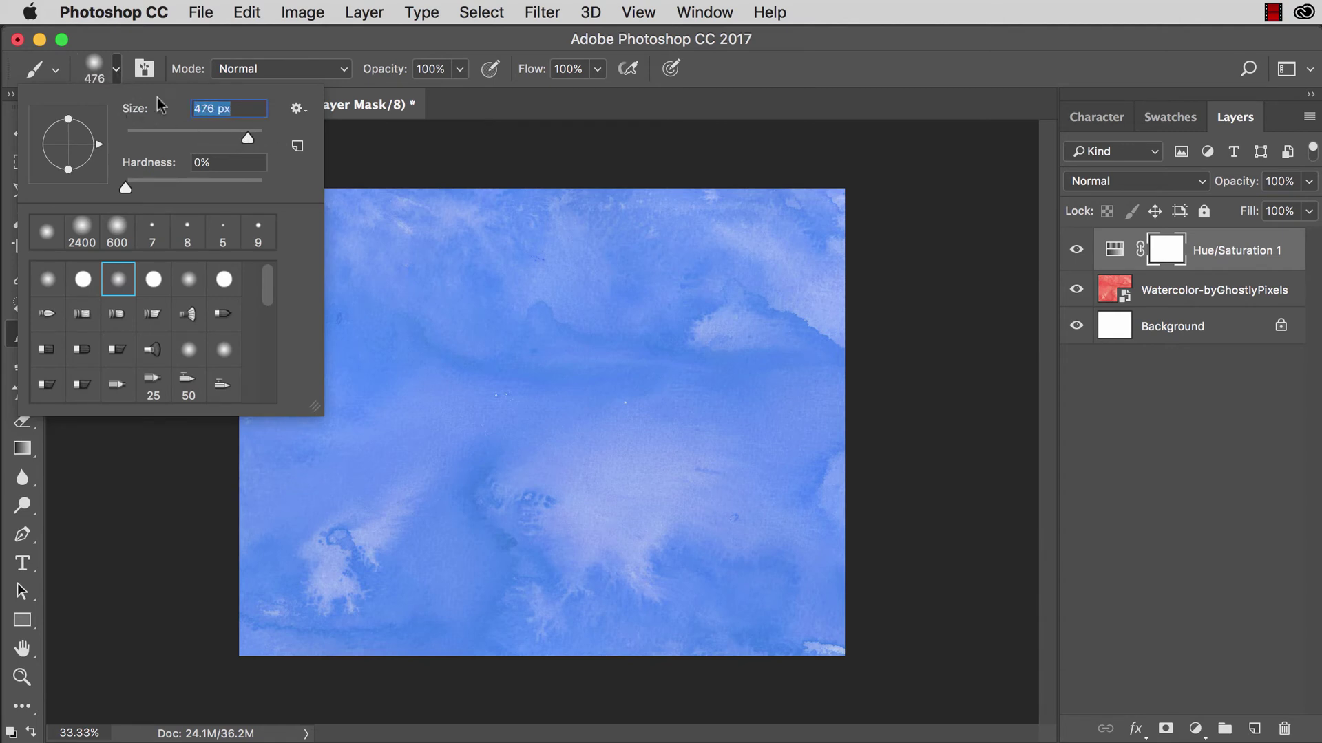
click(116, 68)
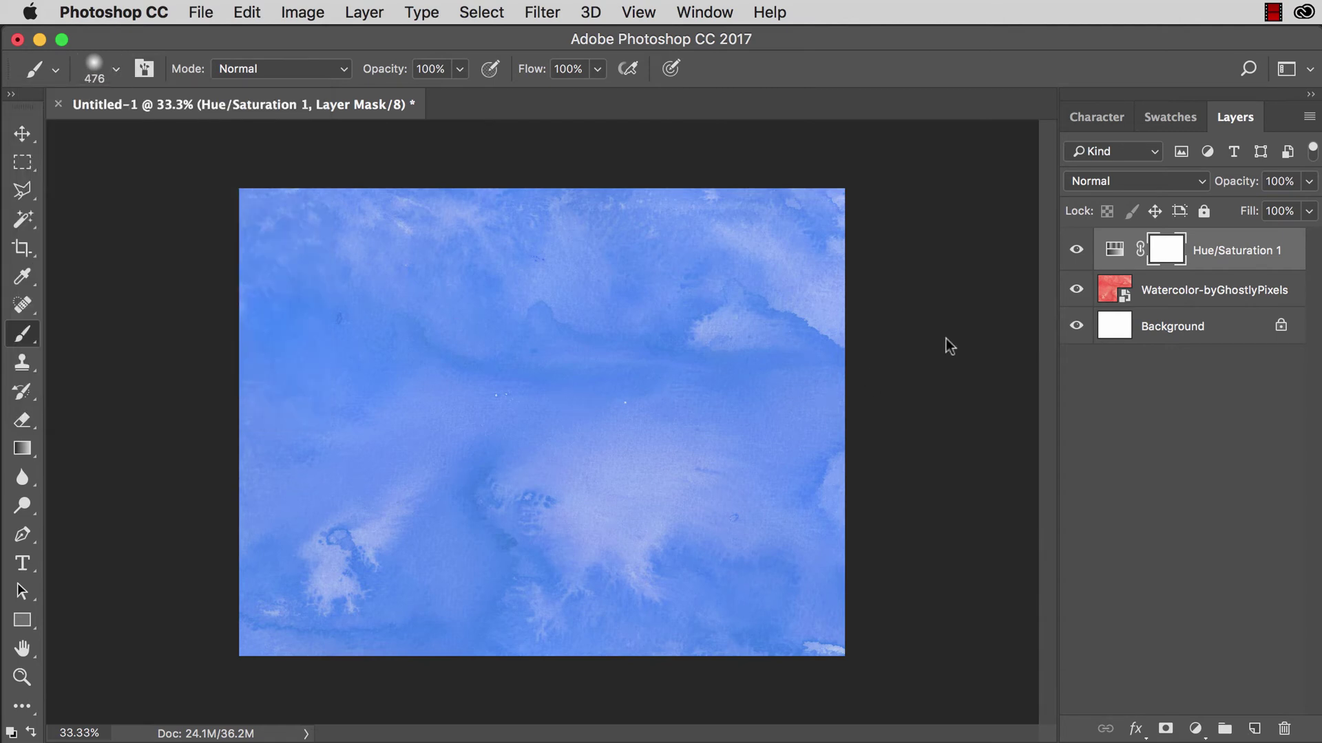
key(bracketright)
key(bracketright)
key(bracketright)
key(bracketright)
key(bracketright)
key(bracketright)
key(bracketright)
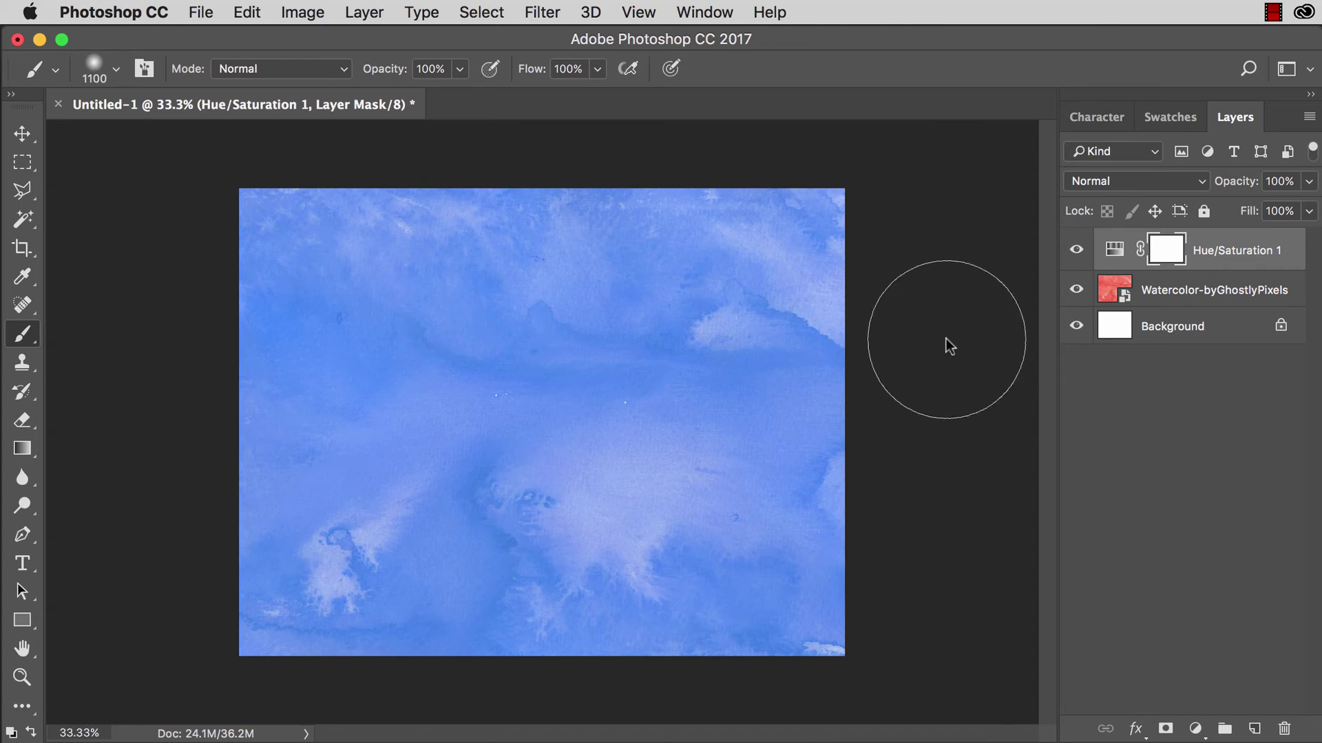
key(bracketleft)
key(bracketleft)
key(bracketleft)
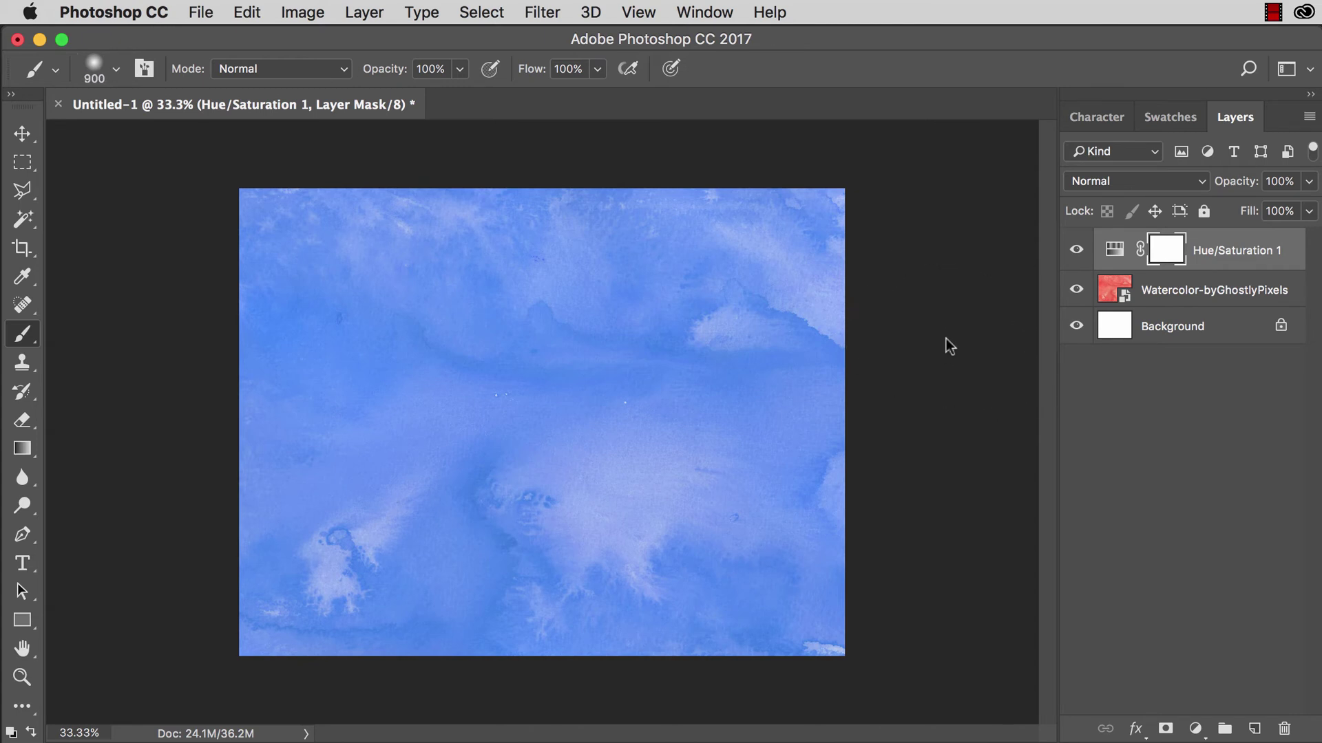
key(bracketright)
key(bracketright)
key(bracketright)
key(bracketright)
key(bracketleft)
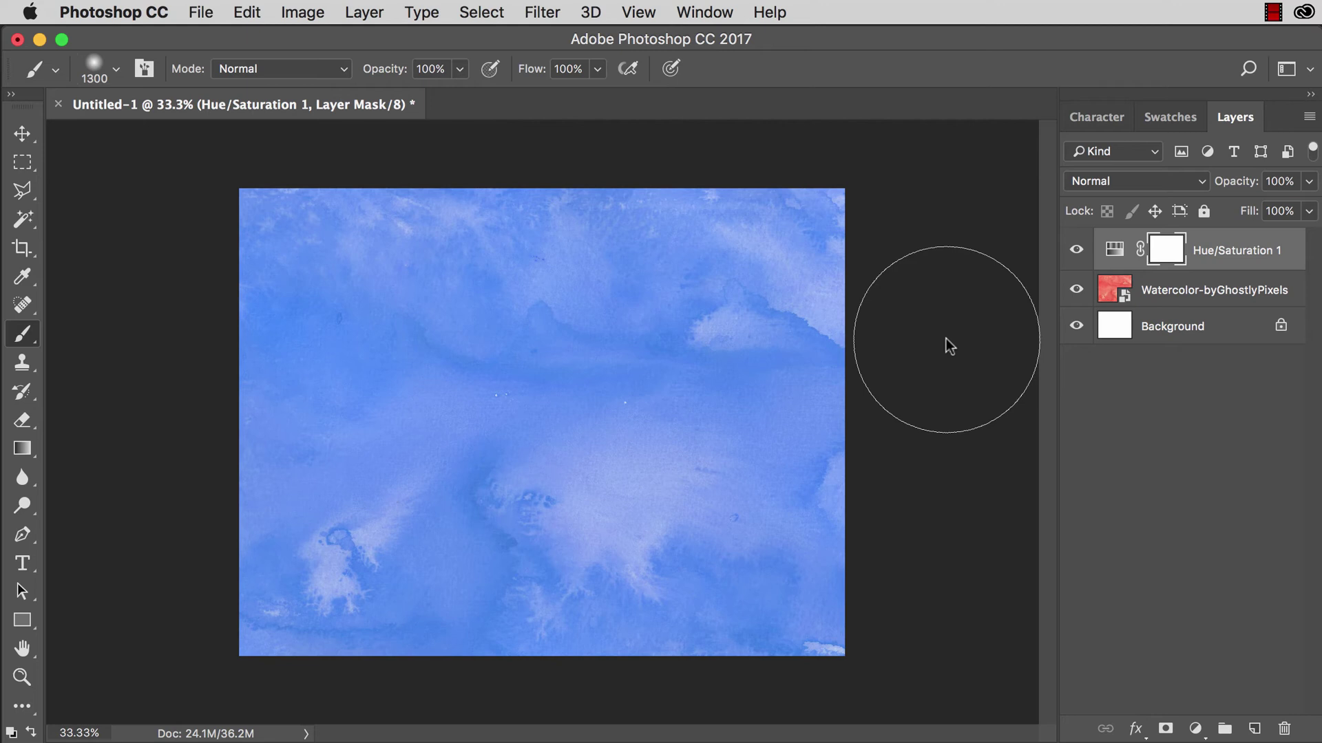
On a new Layer 1, paint soft green over the upper right and along the bottom edge.
click(1254, 729)
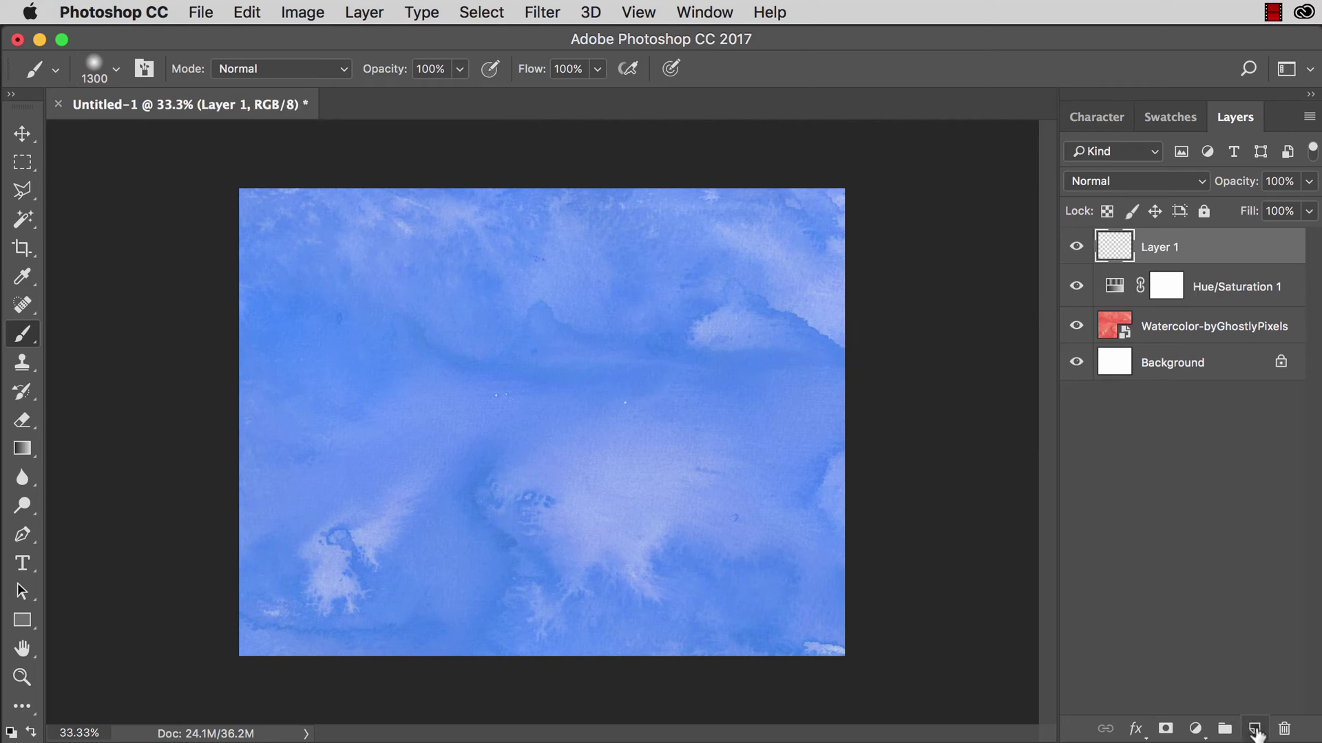
mouse_move(796, 318)
mouse_down()
mouse_move(799, 285)
mouse_move(712, 264)
mouse_up()
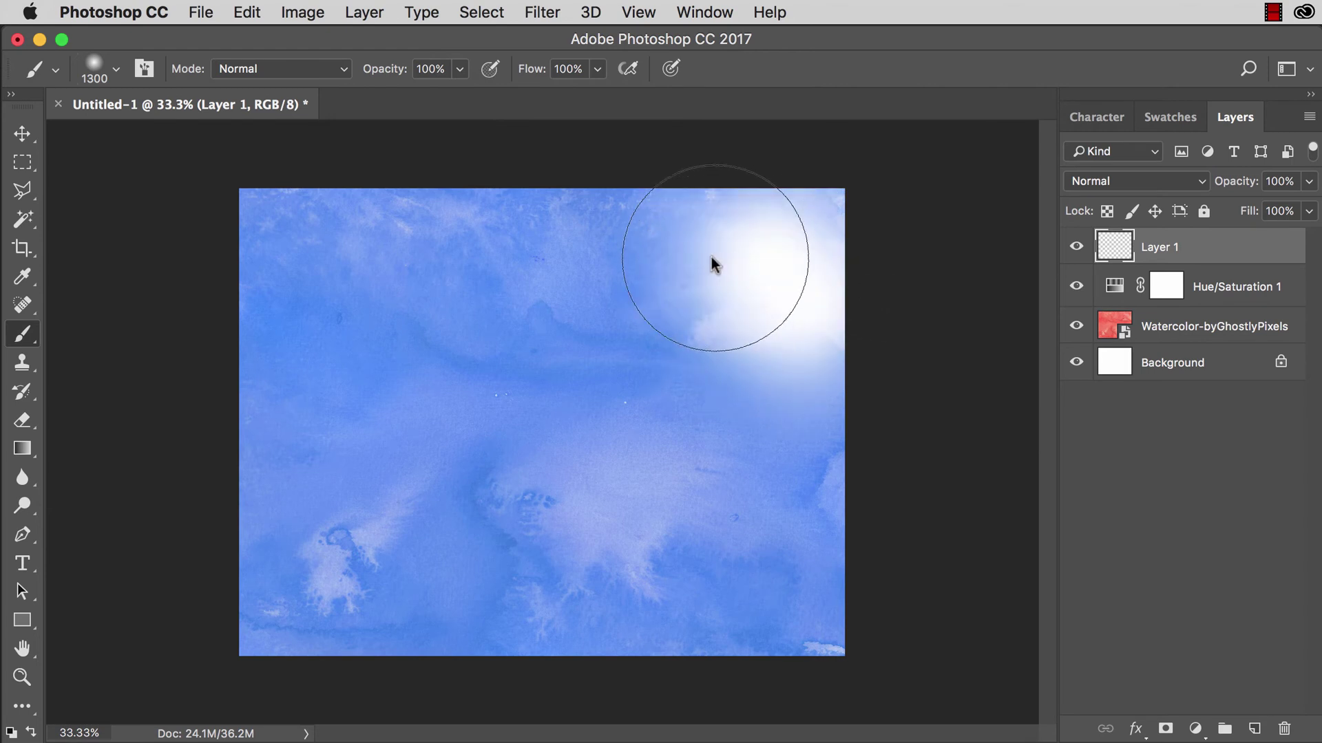
key(super+z)
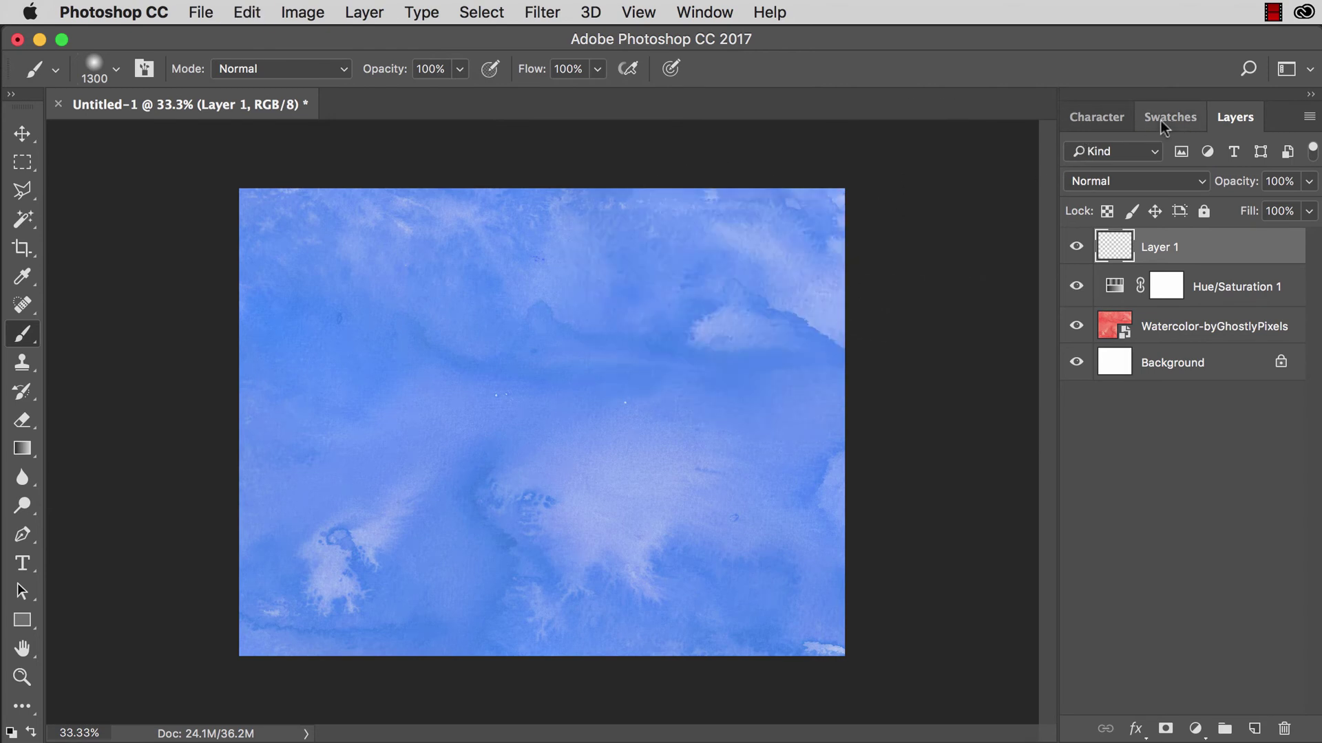
click(1162, 121)
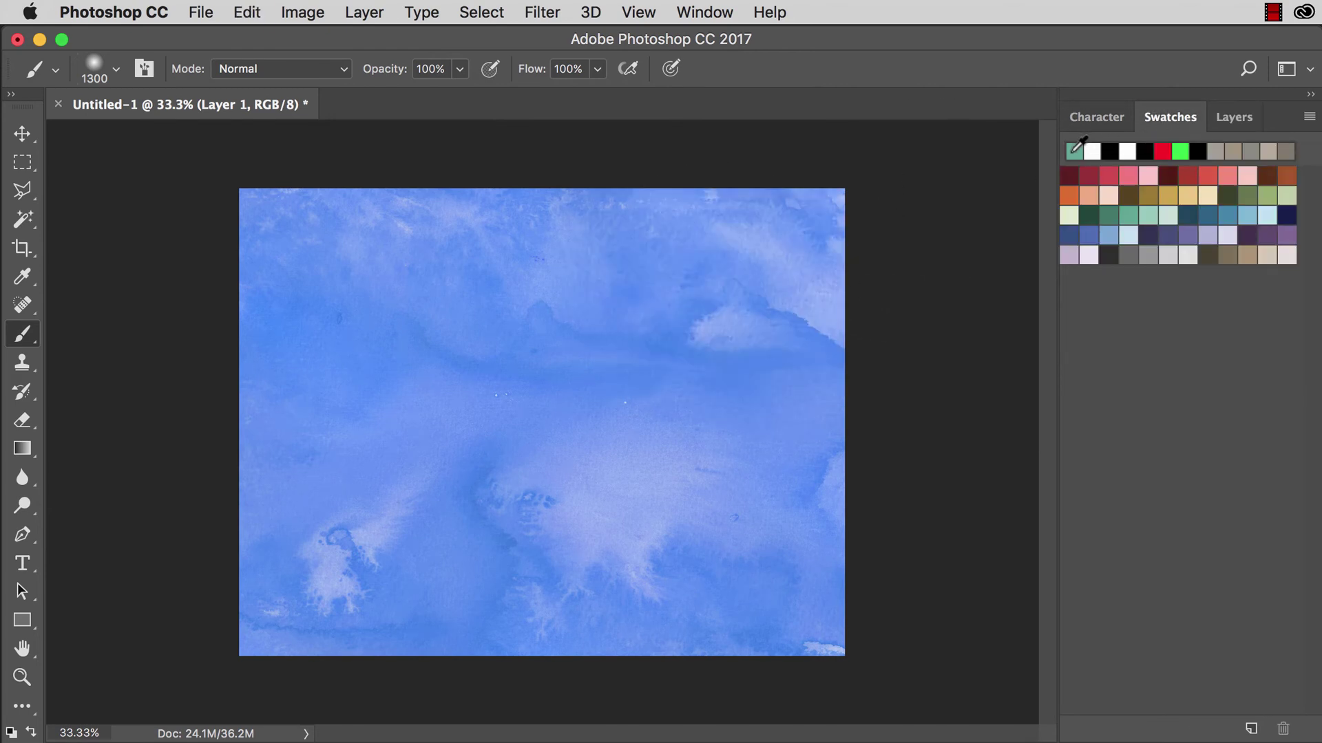
click(1231, 117)
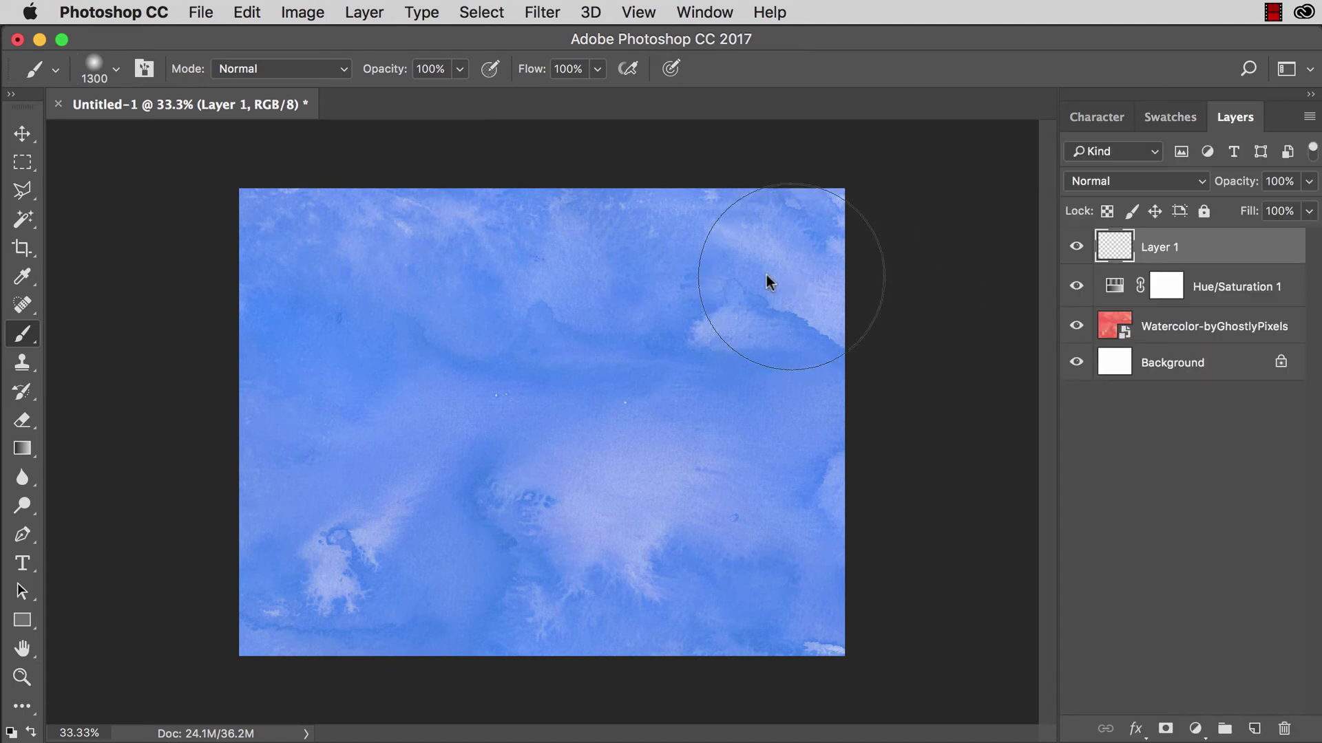
mouse_move(766, 274)
mouse_down()
mouse_move(657, 255)
mouse_move(639, 232)
mouse_move(675, 225)
mouse_move(749, 247)
mouse_move(771, 303)
mouse_move(821, 361)
mouse_up()
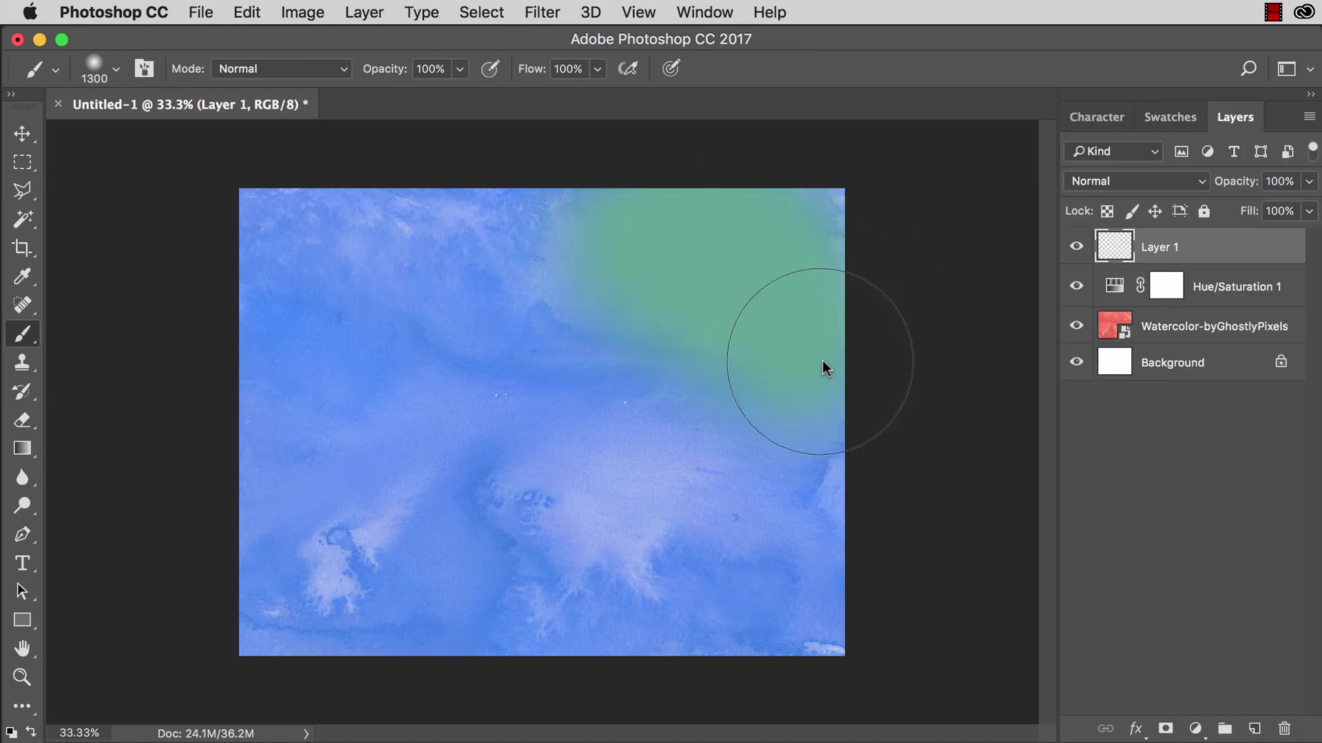
mouse_move(766, 654)
mouse_down()
mouse_move(666, 700)
mouse_move(518, 692)
mouse_move(344, 651)
mouse_move(285, 494)
mouse_move(256, 361)
mouse_move(331, 299)
mouse_move(290, 220)
mouse_move(239, 205)
mouse_up()
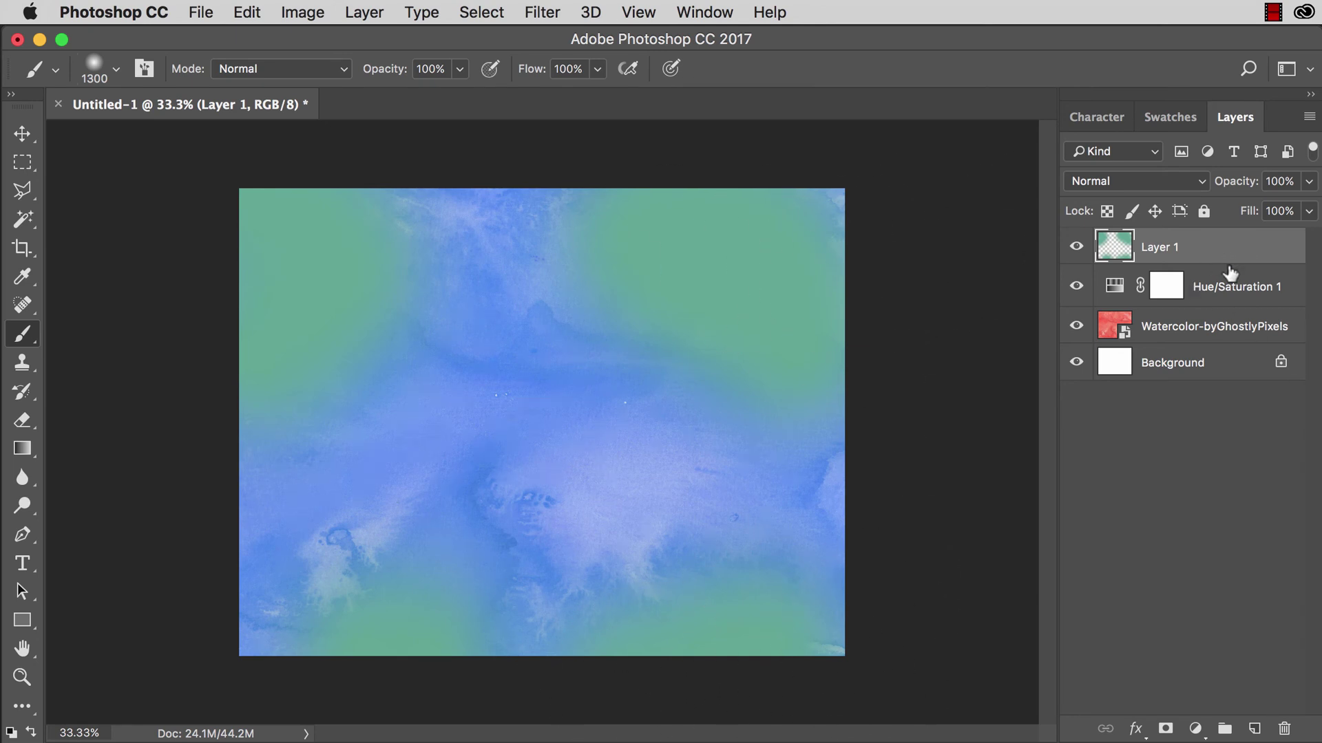
Set Layer 1's blend mode to Color.
click(1169, 180)
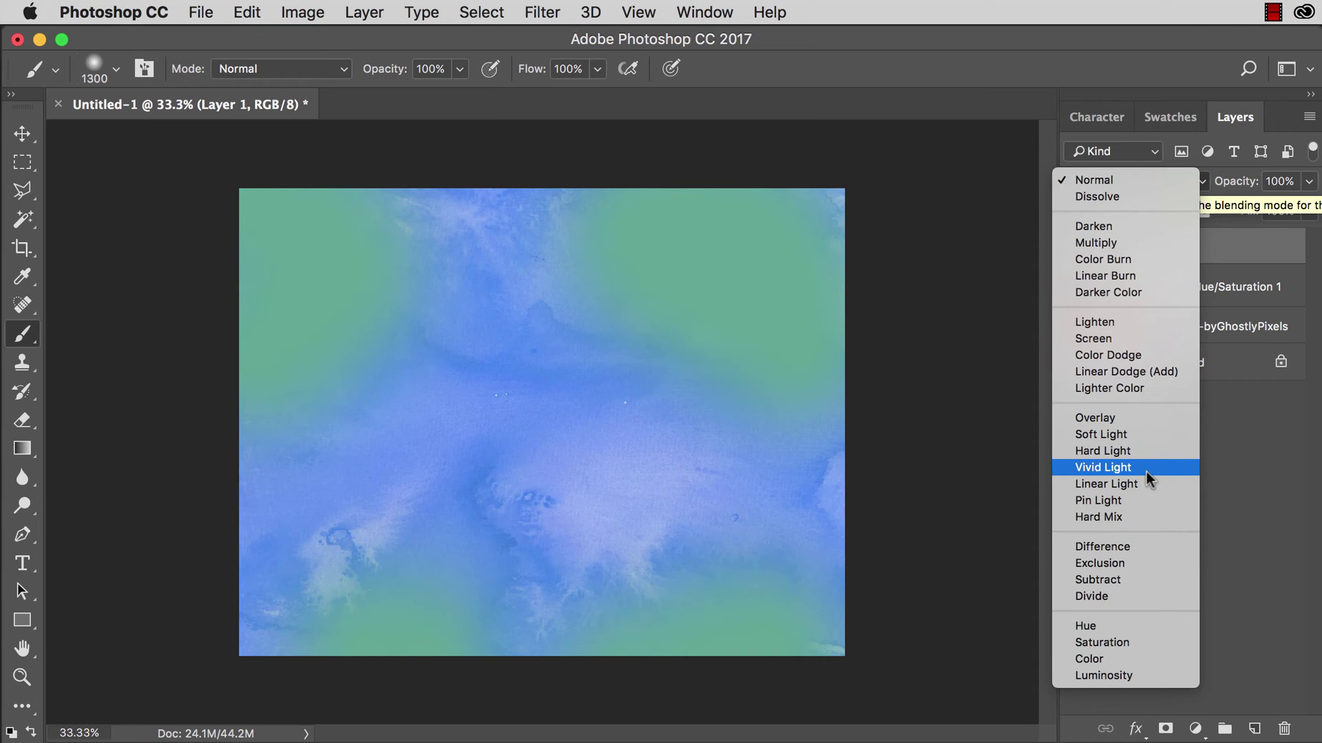
click(1114, 656)
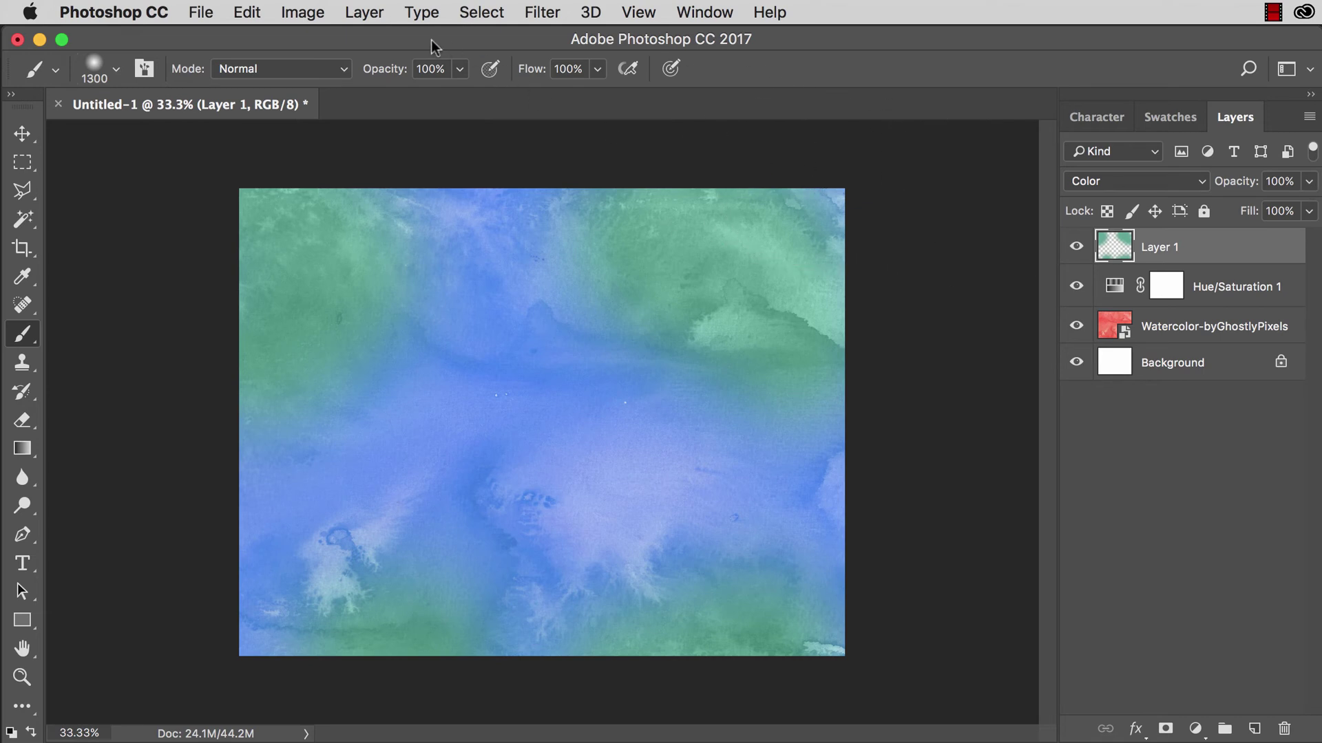
Lower brush opacity to 37% and paint faint green washes across the upper middle and left.
click(458, 70)
drag(466, 95, 395, 114)
mouse_move(454, 278)
mouse_down()
mouse_move(347, 547)
mouse_move(267, 521)
mouse_move(289, 501)
mouse_move(547, 420)
mouse_move(596, 442)
mouse_up()
mouse_move(446, 585)
mouse_down()
mouse_move(481, 574)
mouse_move(480, 527)
mouse_up()
key(super+z)
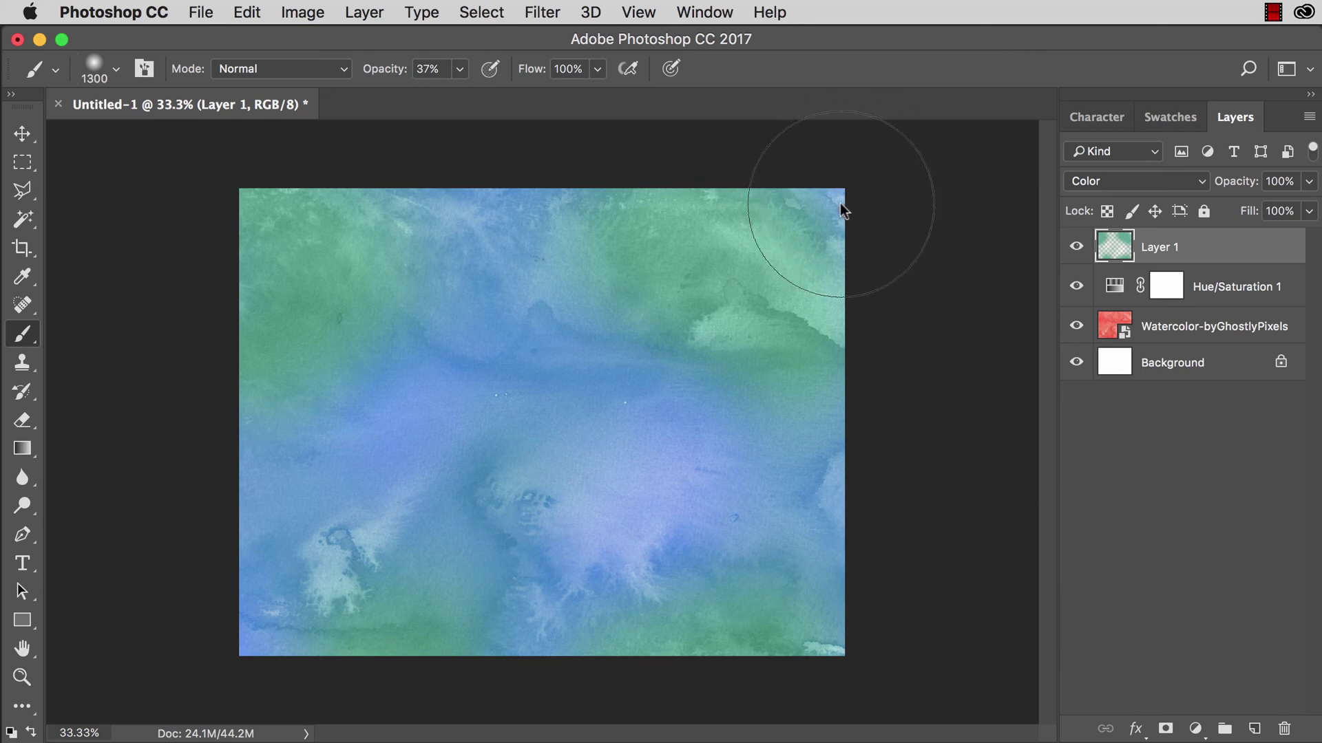
mouse_move(587, 321)
mouse_down()
mouse_move(544, 318)
mouse_move(530, 252)
mouse_move(496, 241)
mouse_move(388, 430)
mouse_move(223, 498)
mouse_up()
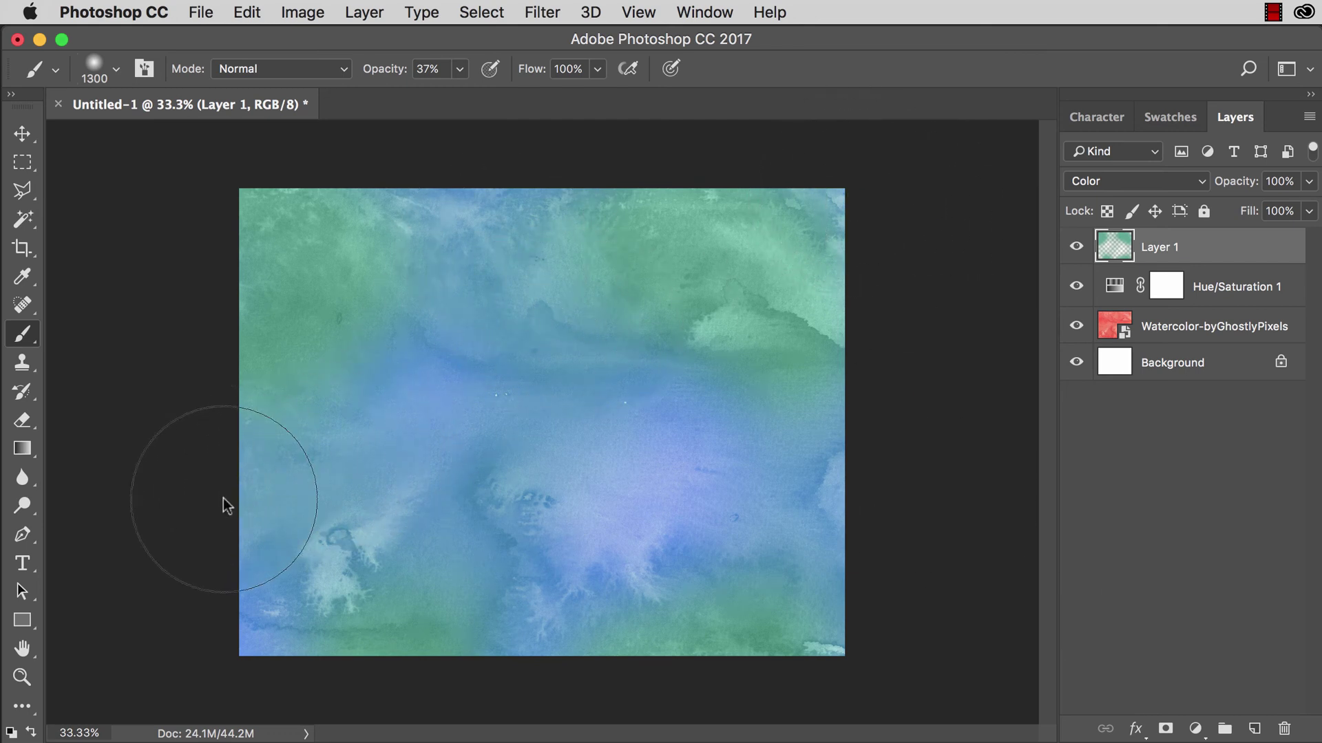
Set Layer 1 opacity to 74% and toggle its visibility to compare.
click(1309, 182)
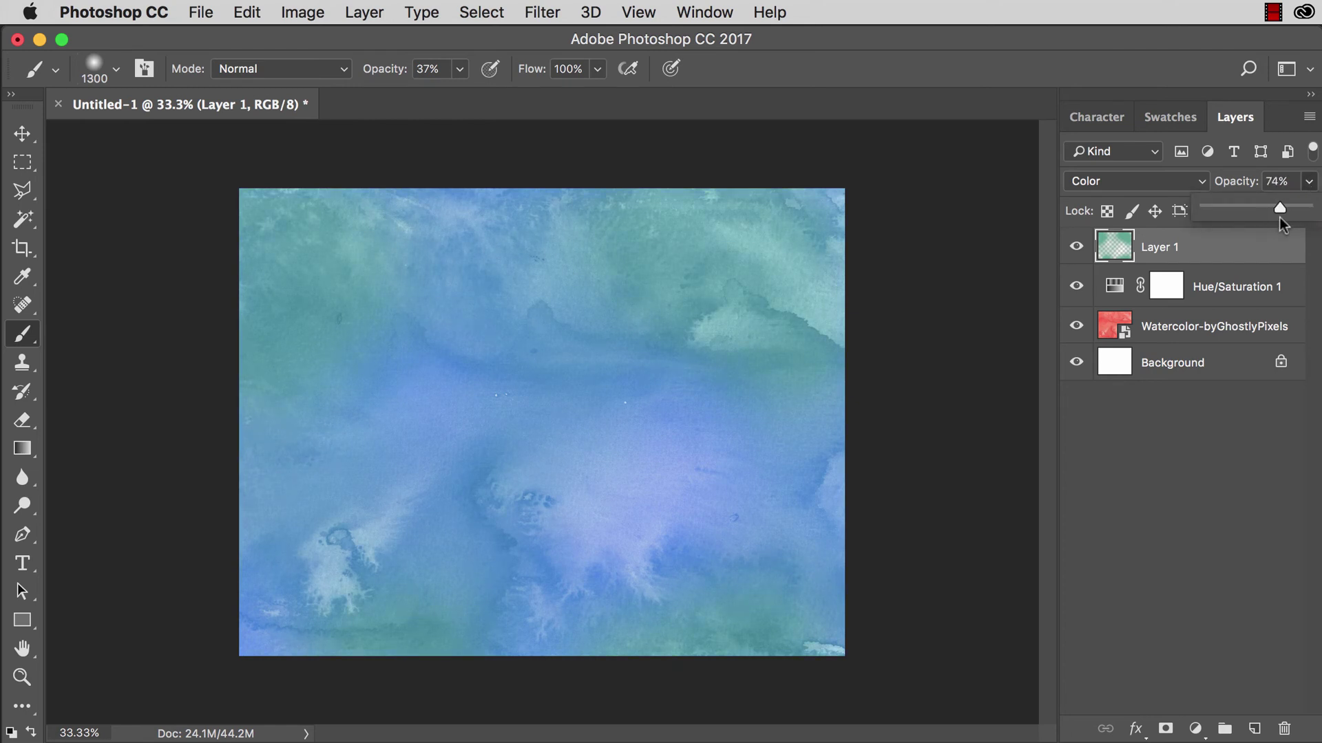
click(1076, 248)
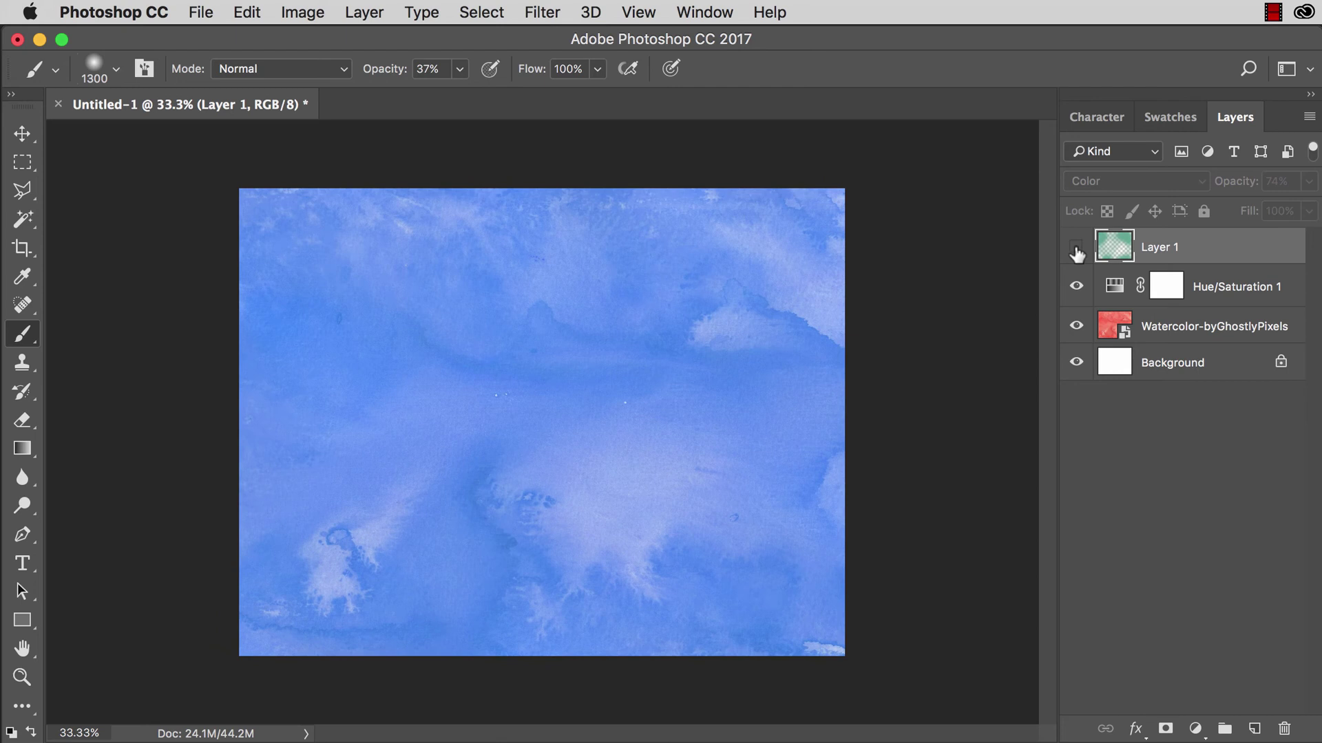
click(1075, 249)
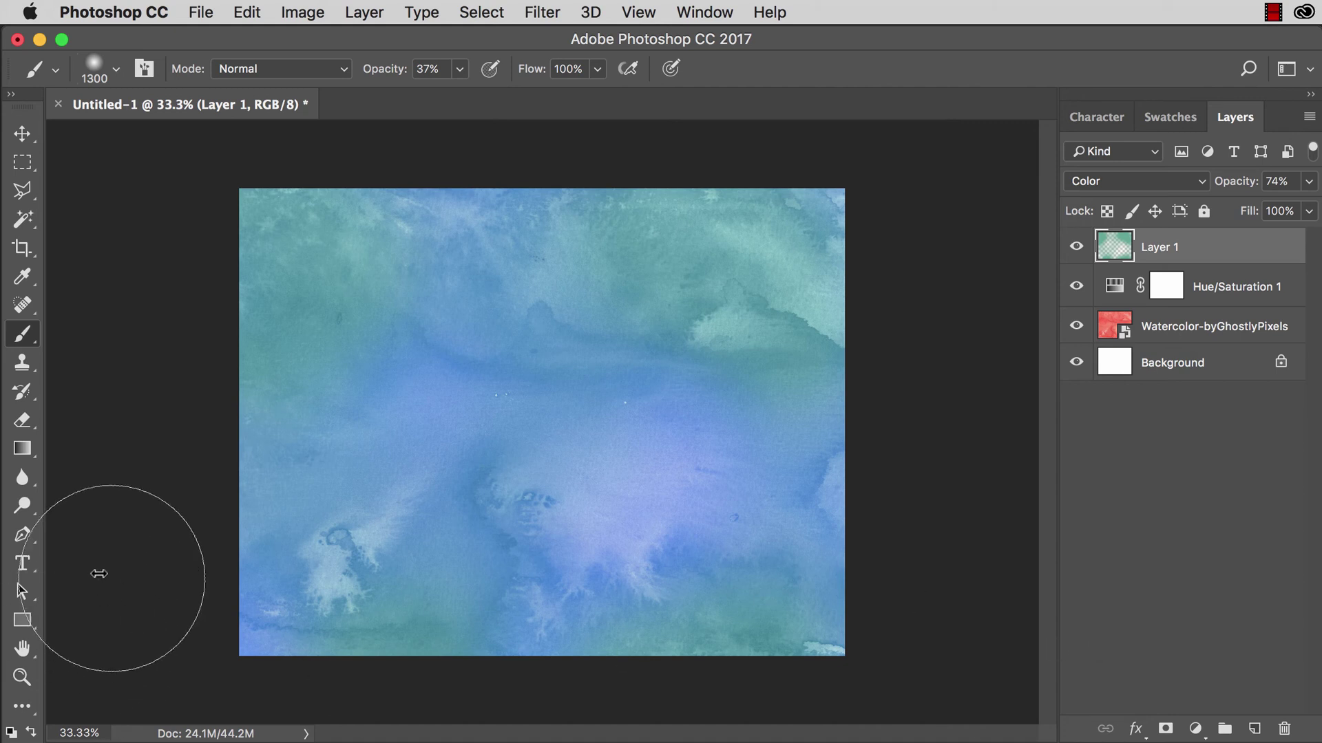
Select the Type tool and make white the text colour from the Swatches panel.
key(t)
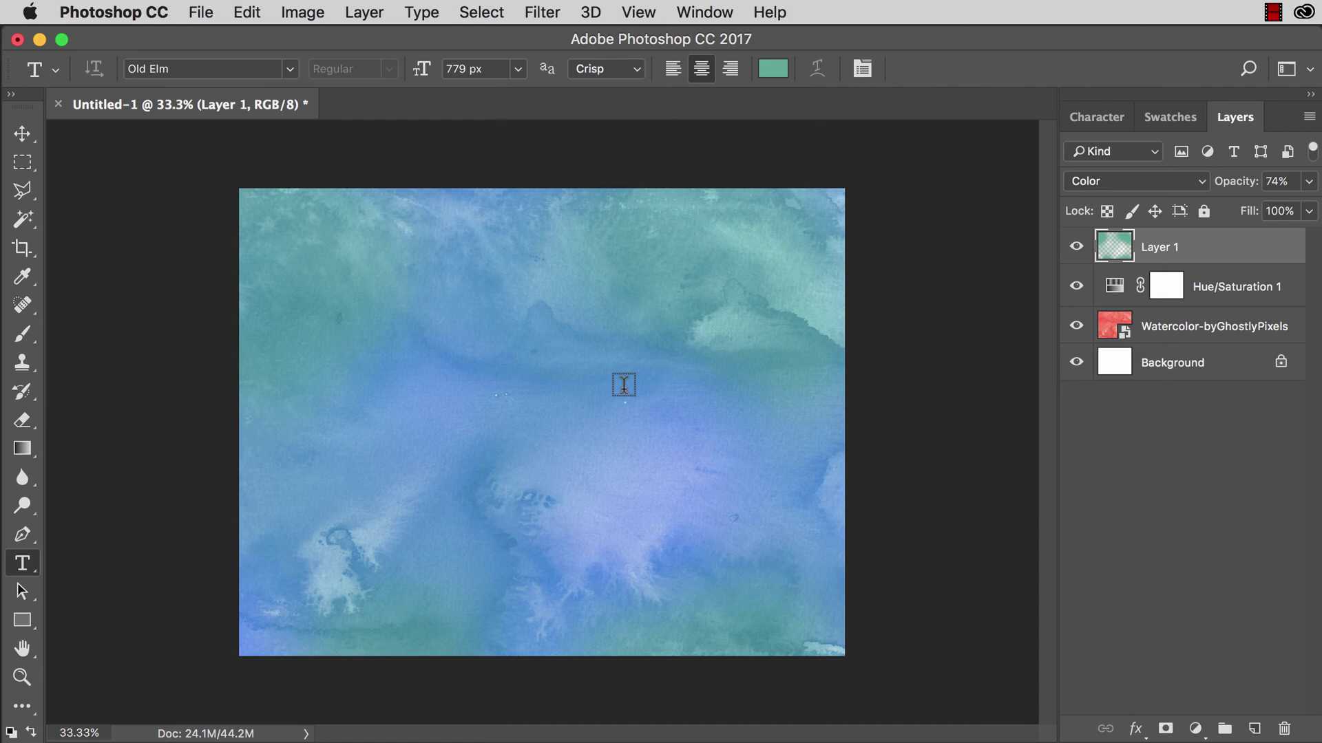
click(1182, 121)
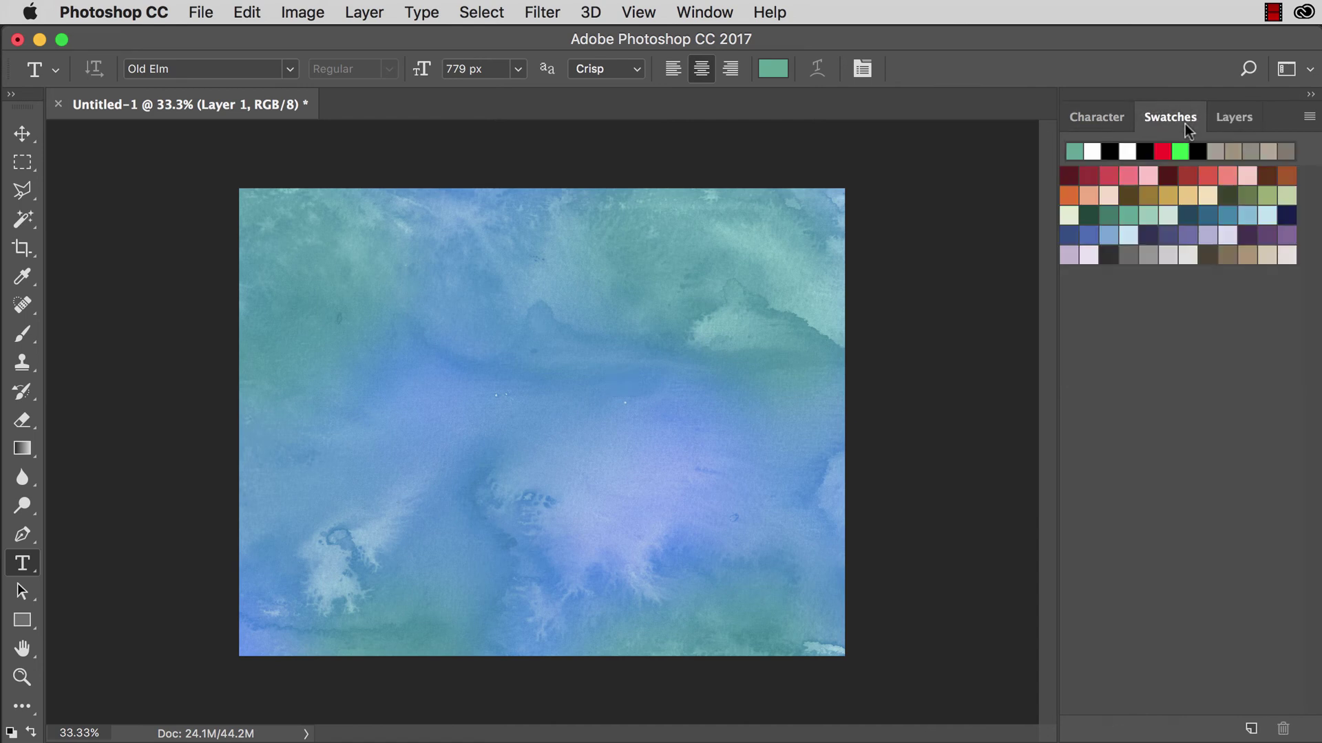
click(1094, 149)
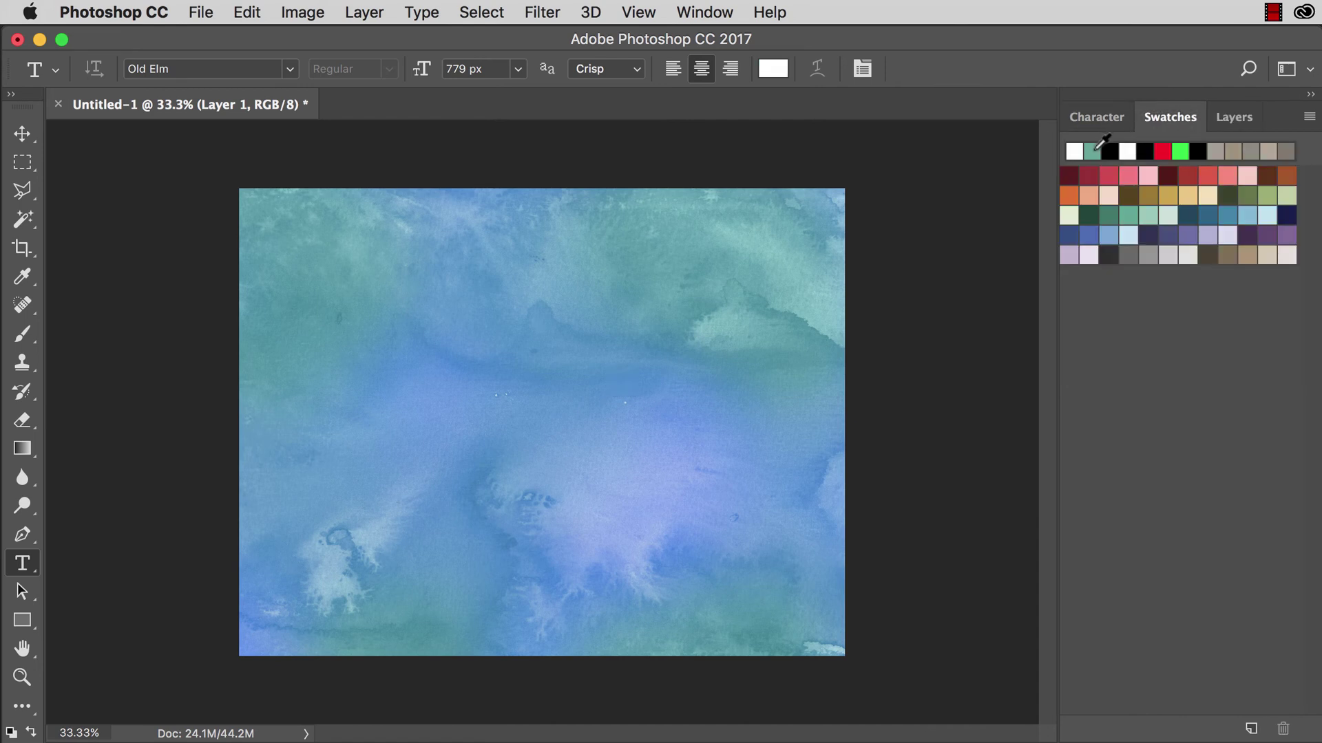
click(1234, 117)
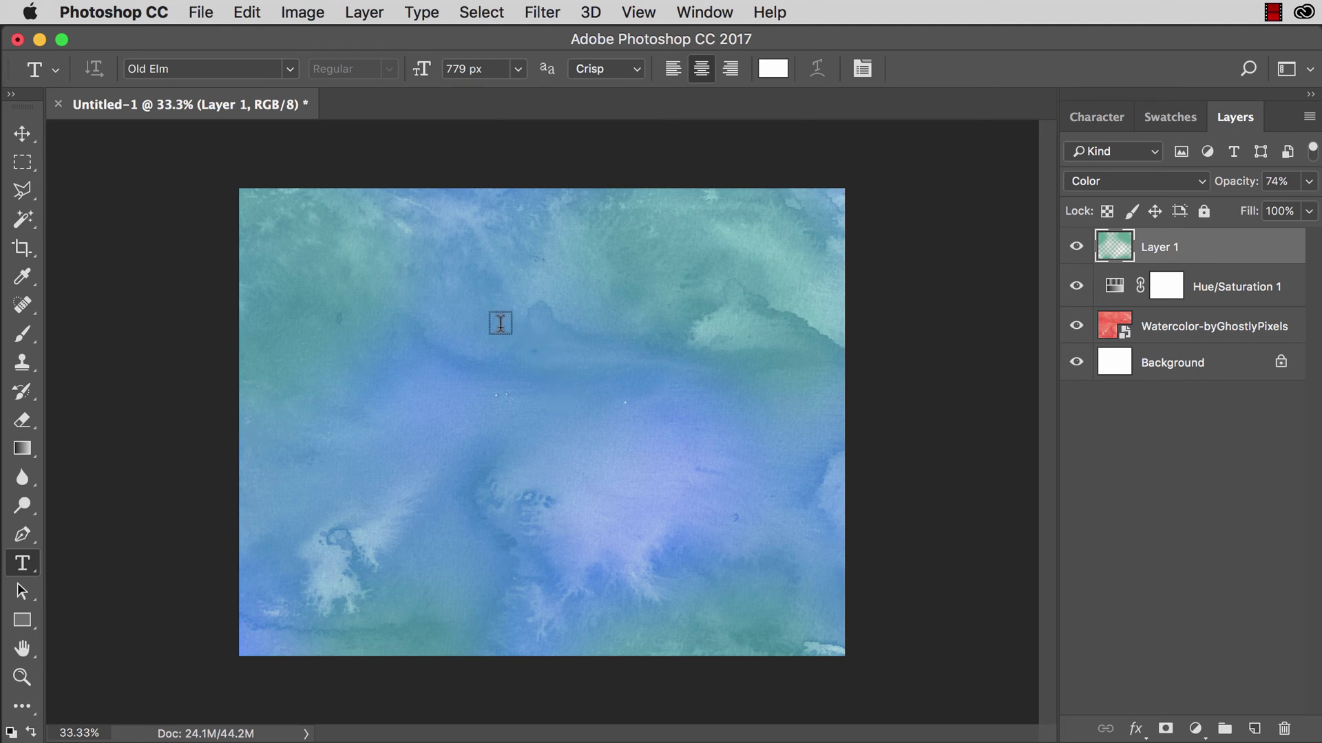
Type 'OLD ELM' on the canvas and break it so OLD sits above ELM.
click(374, 275)
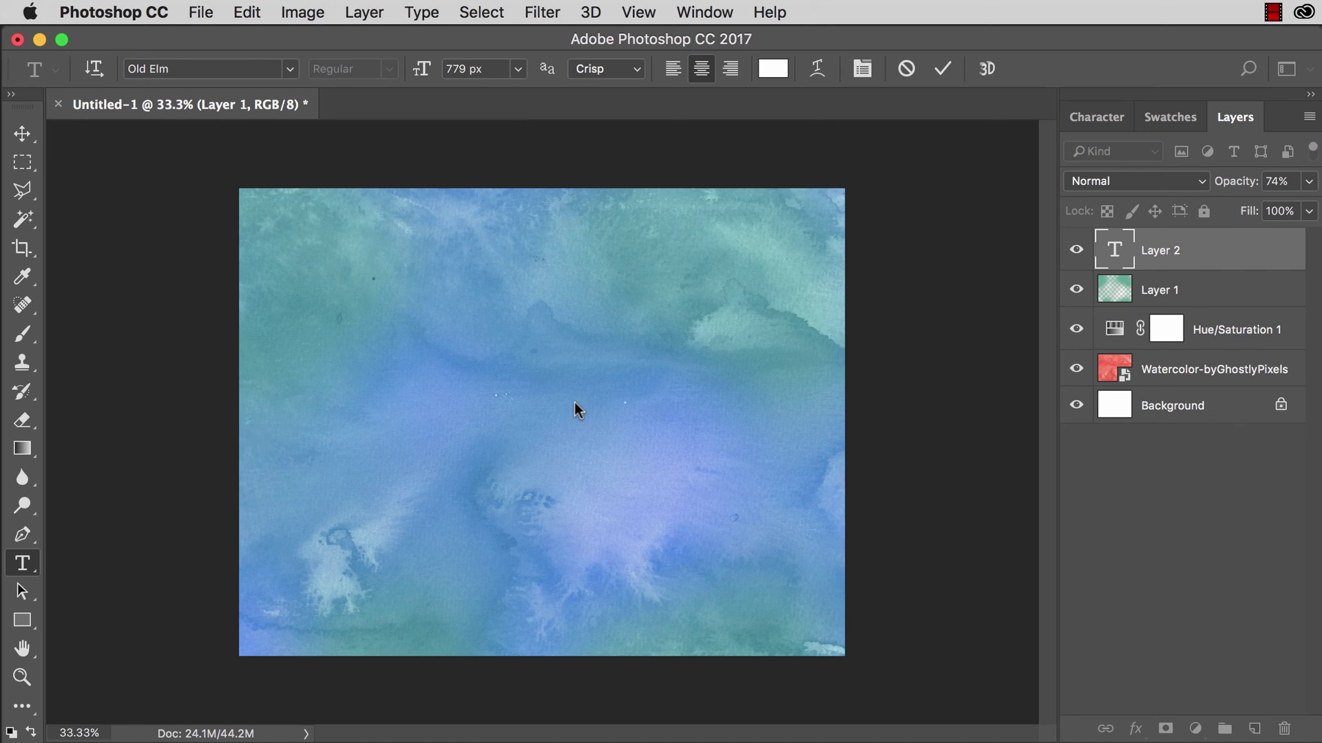
text(OLD)
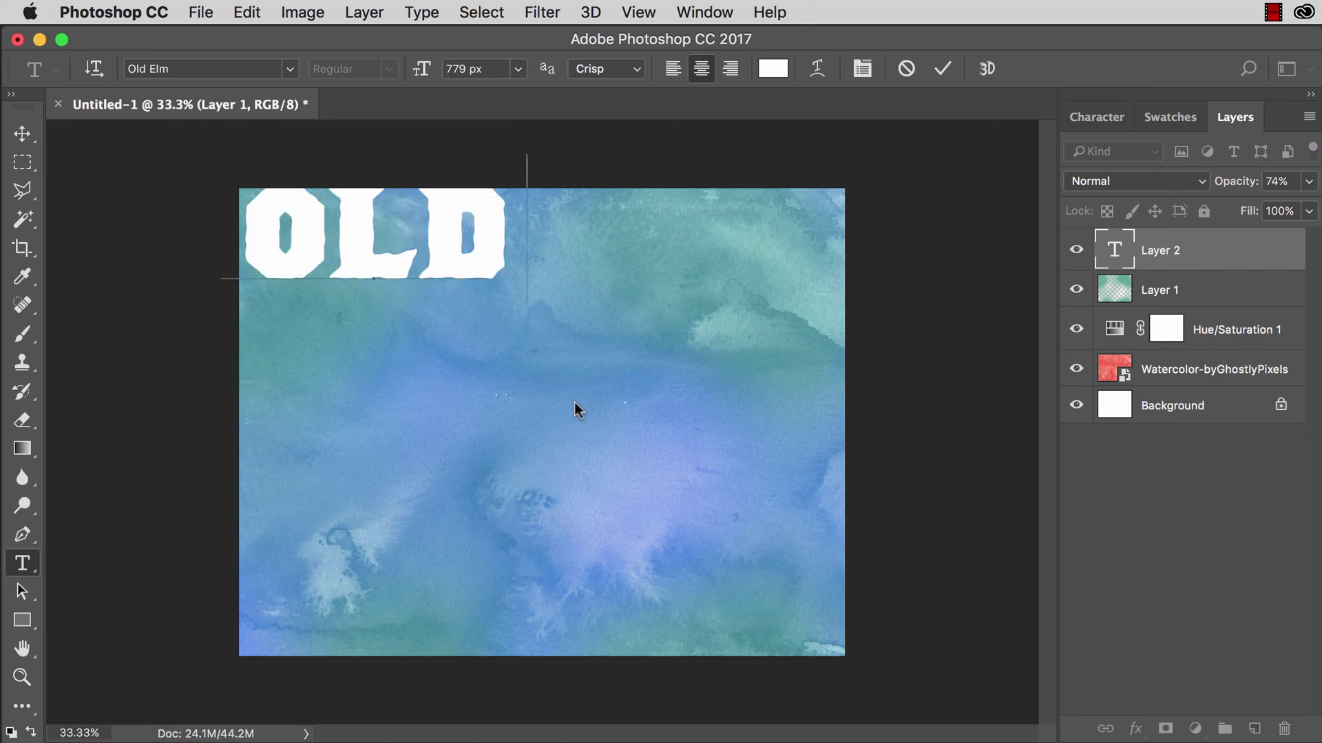
text( ELM)
click(394, 243)
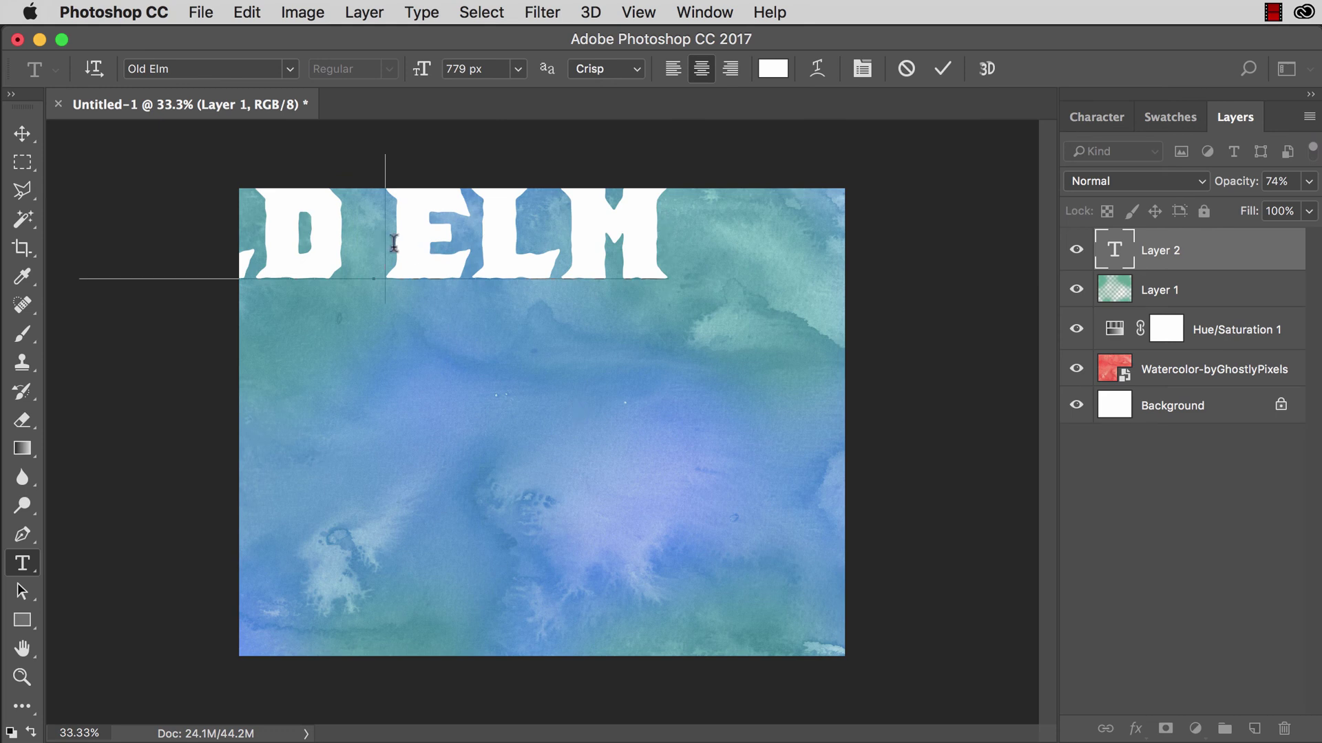
key(Return)
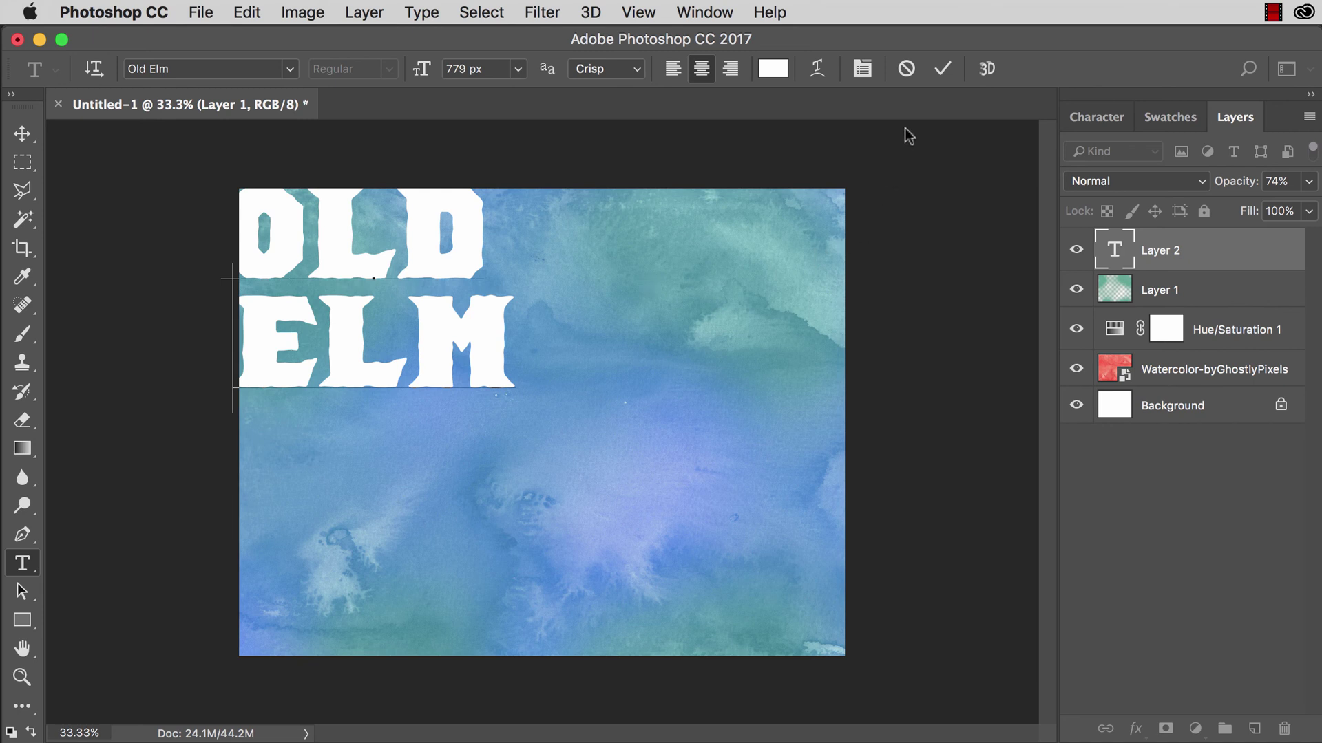
Commit the text, select all, and align it to the canvas's horizontal and vertical centers.
click(941, 70)
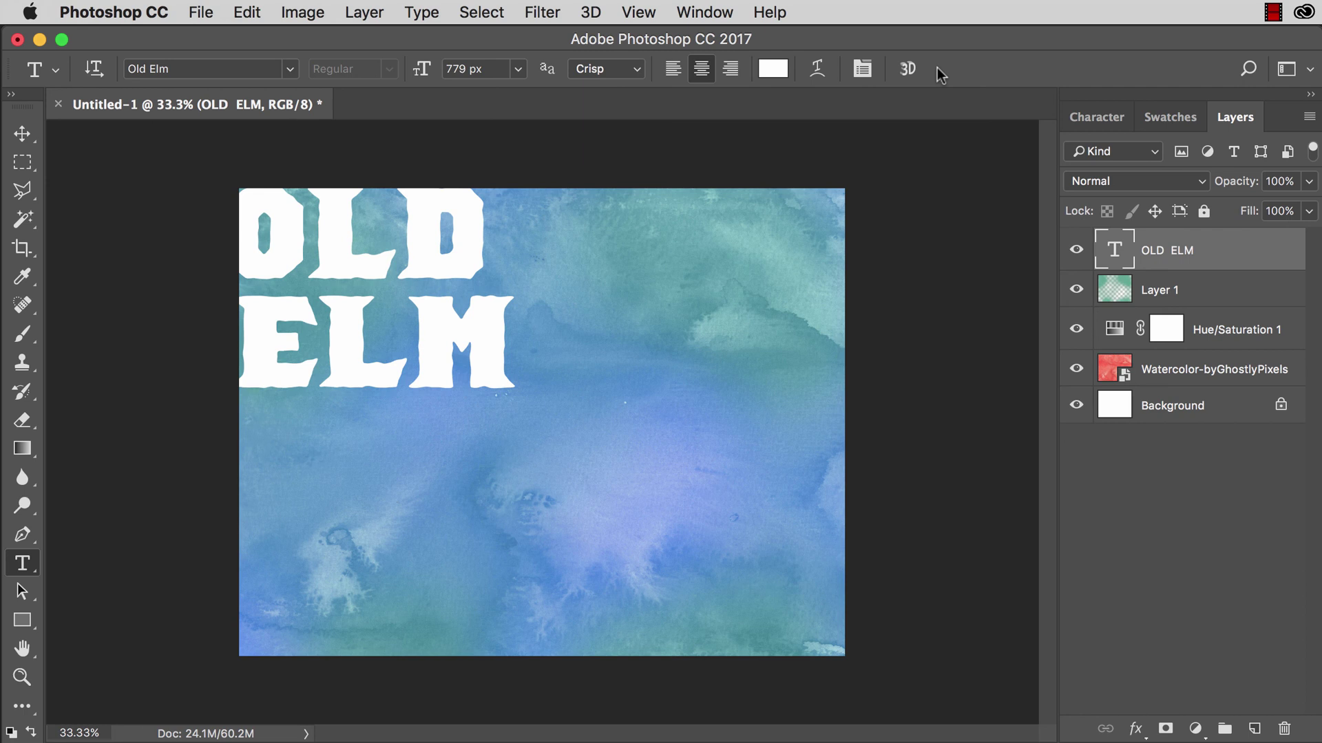
key(v)
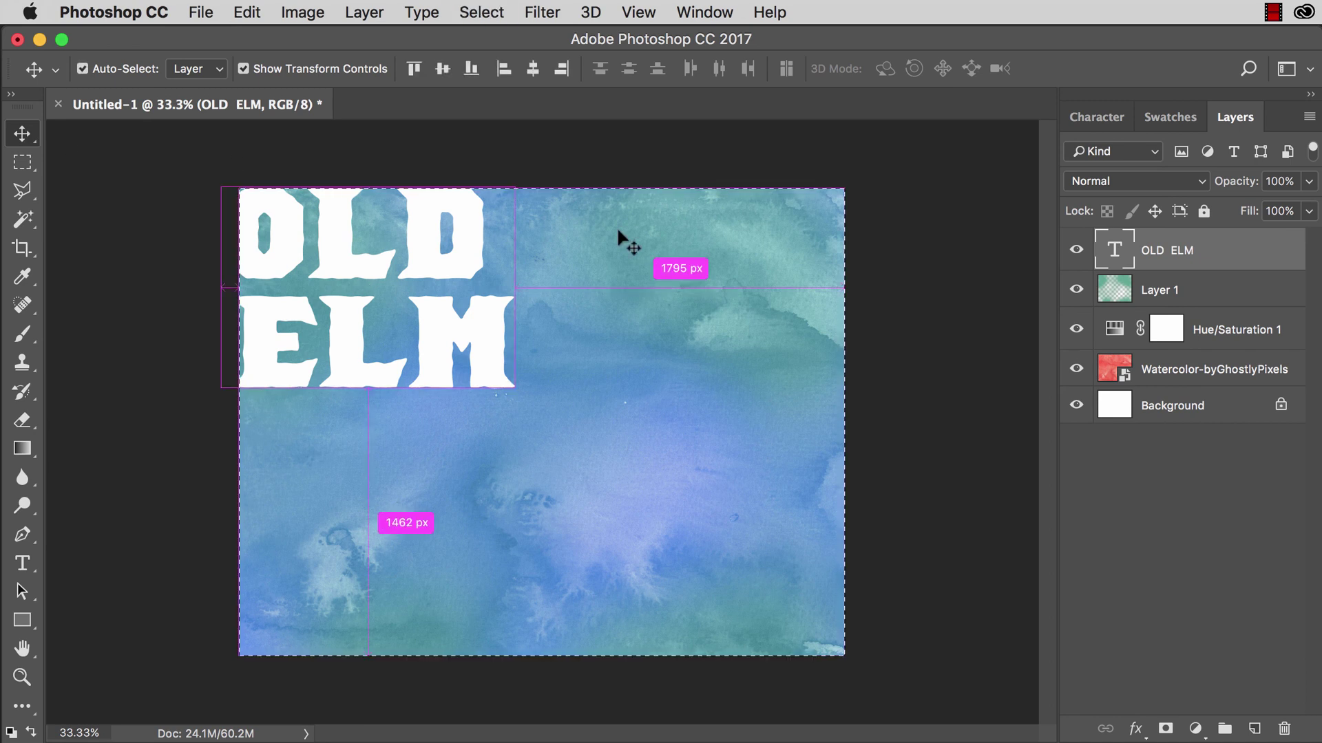
key(super+a)
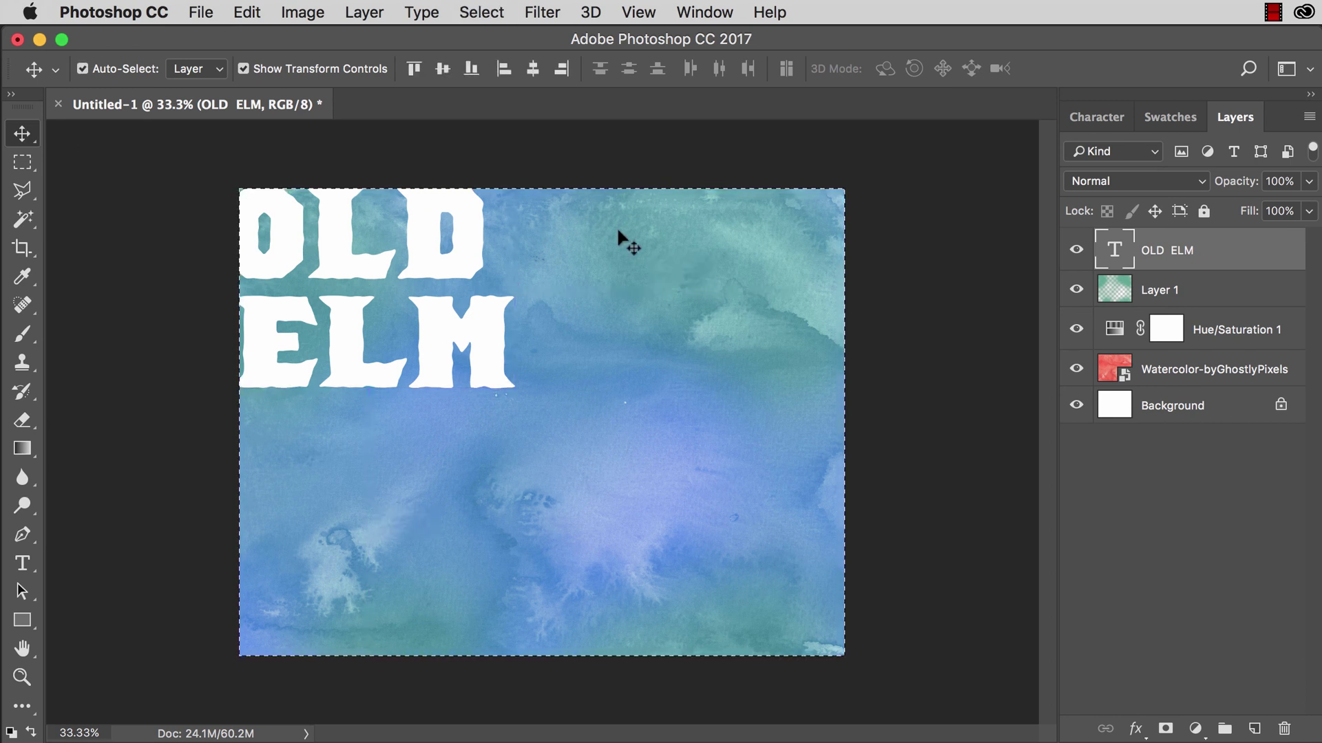
click(535, 76)
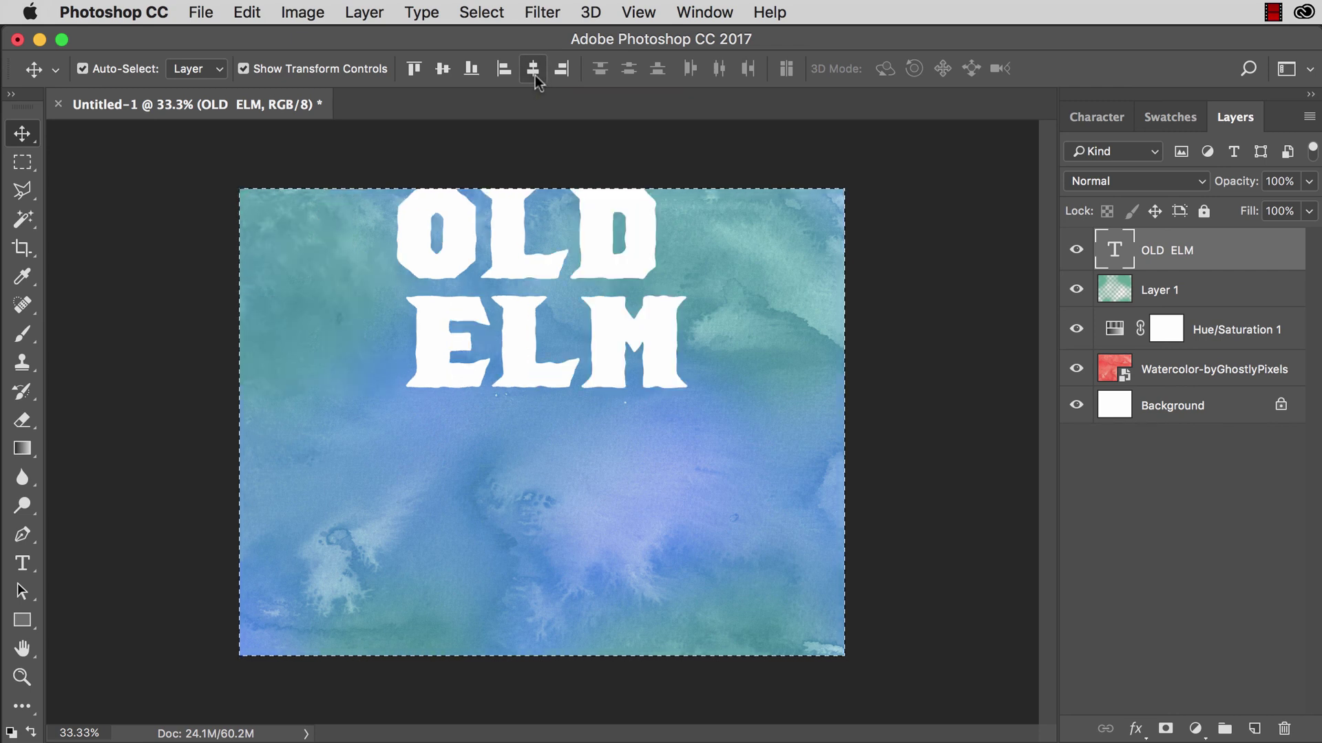
click(445, 73)
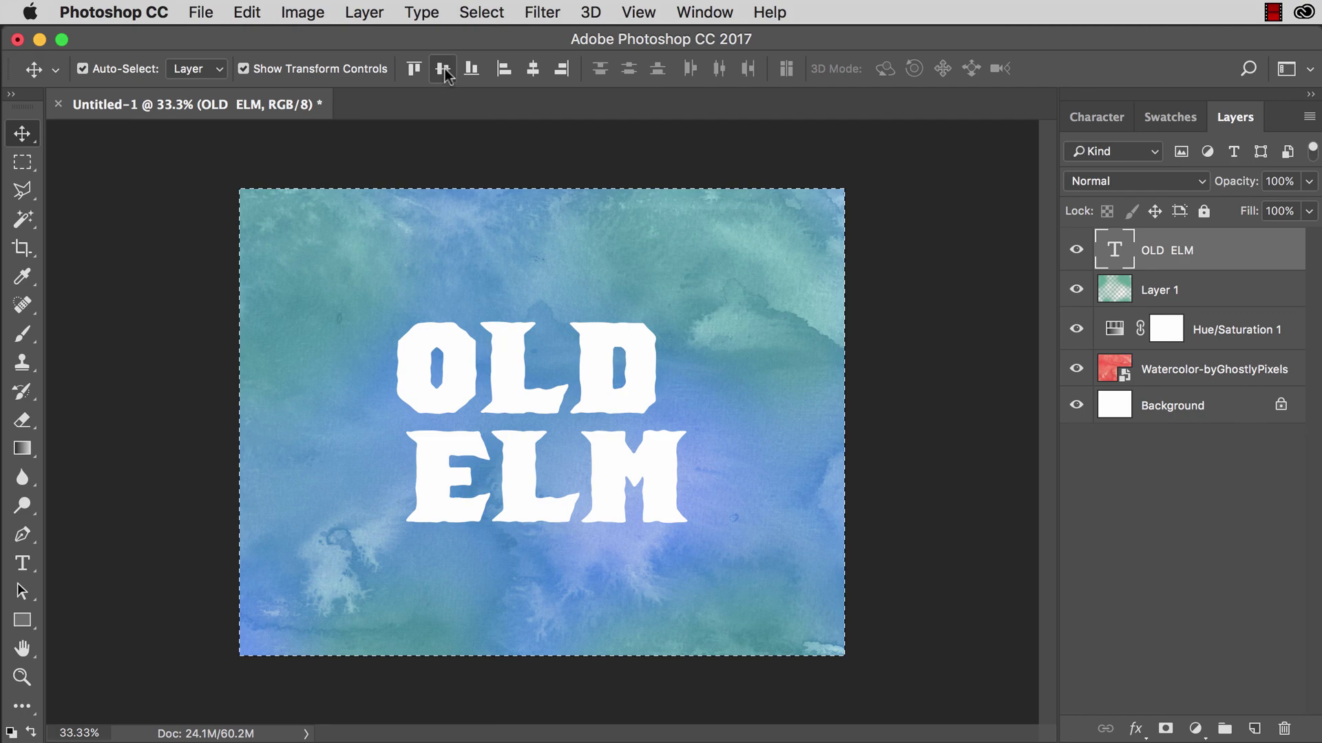